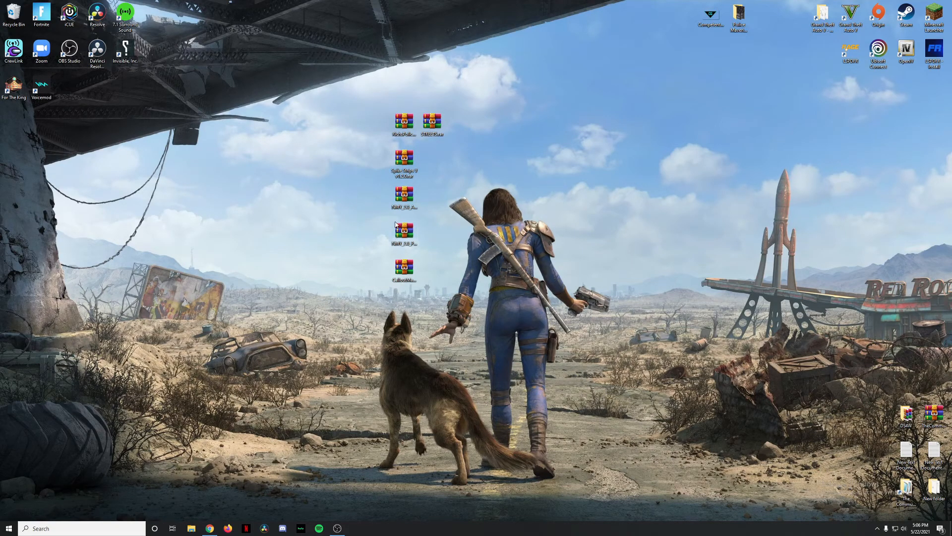
- Switch to Chrome and read the included features of Rich's Police Enhancements, highlighting the Ambient Backup entry
{"action": "left_click", "coordinate": [407, 278]}
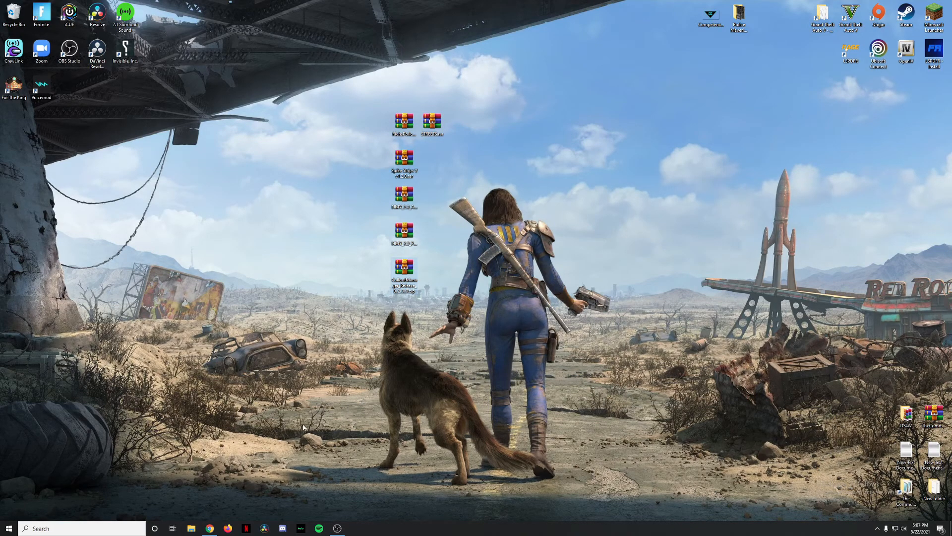
{"action": "mouse_move", "coordinate": [212, 530]}
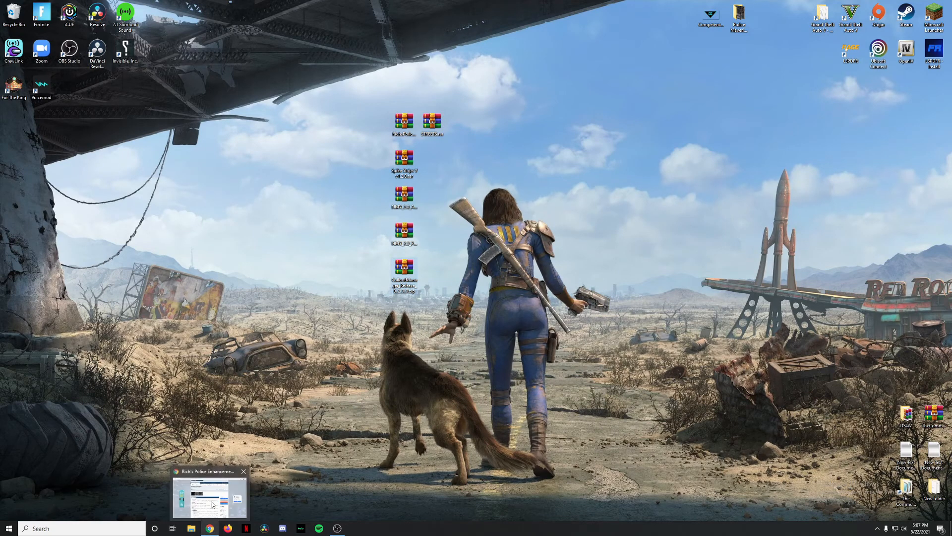
{"action": "left_click", "coordinate": [213, 504]}
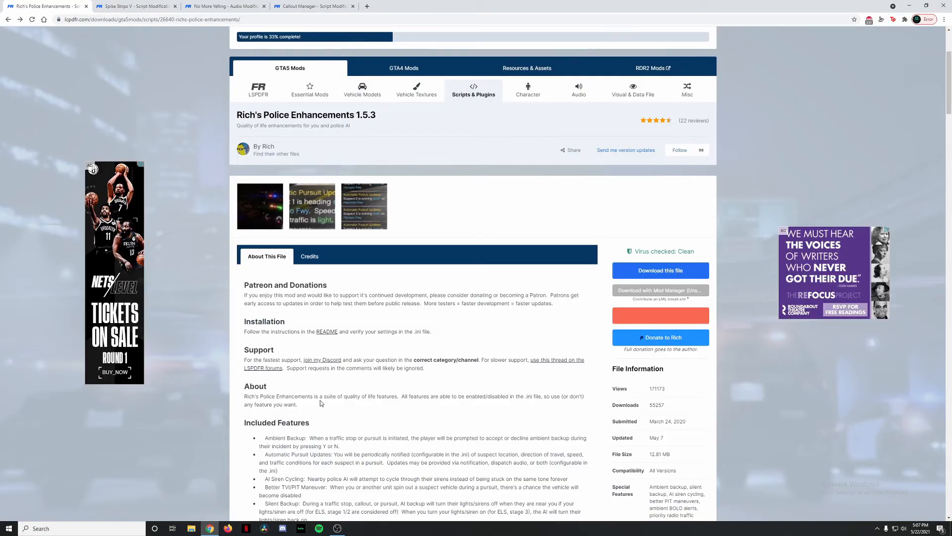
{"action": "scroll", "coordinate": [407, 305], "scroll_direction": "down", "scroll_amount": 2}
{"action": "scroll", "coordinate": [407, 306], "scroll_direction": "down", "scroll_amount": 1}
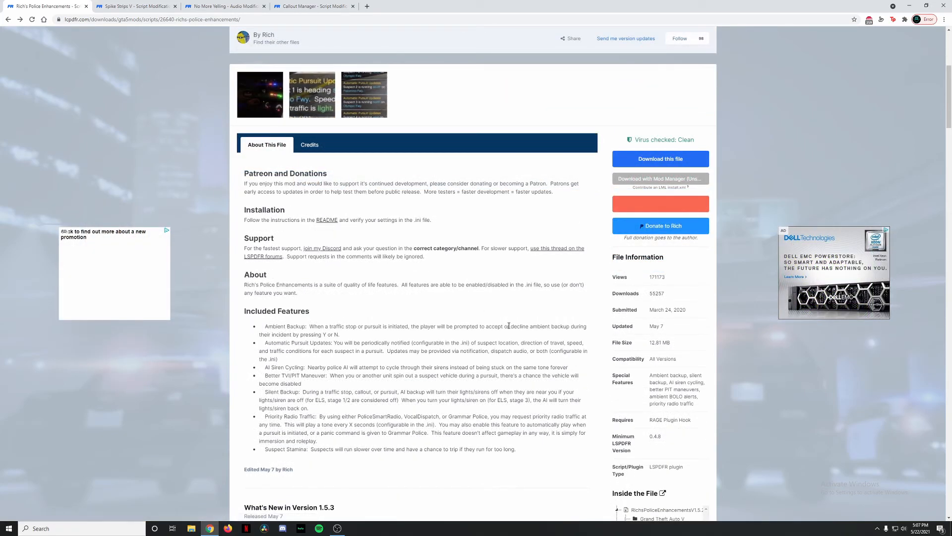
{"action": "left_click_drag", "start_coordinate": [265, 326], "coordinate": [369, 328]}
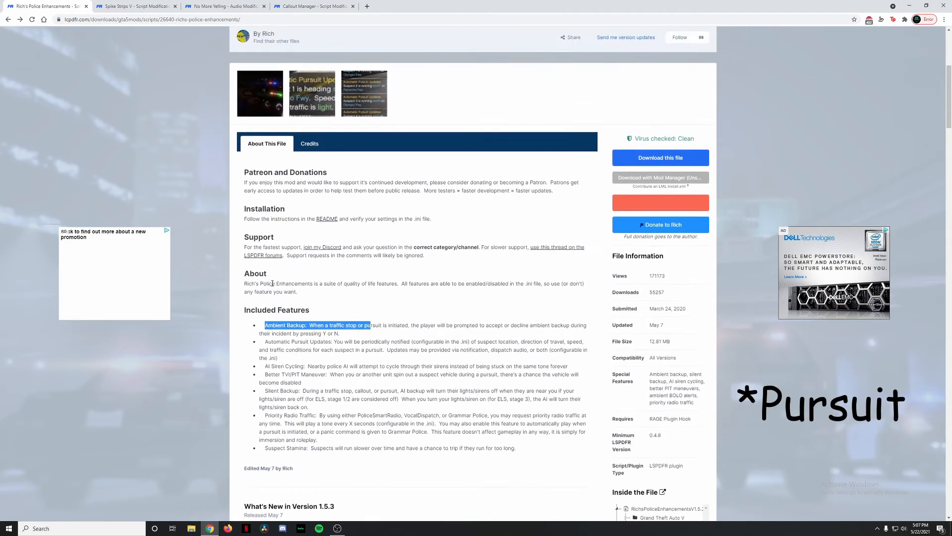
- View the Automatic Pursuit Updates screenshots of Rich's Police Enhancements, close them and read the rest of the feature list
{"action": "left_click", "coordinate": [314, 102]}
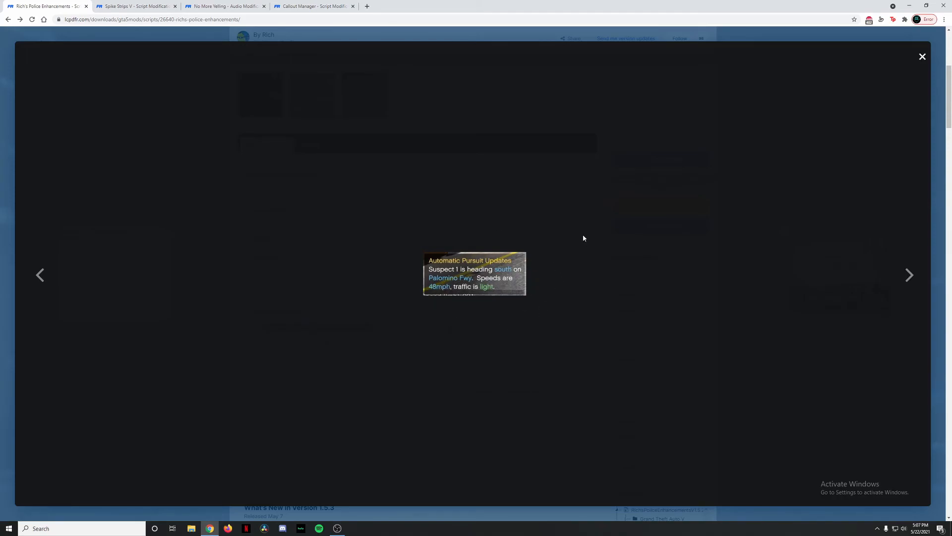
{"action": "key", "text": "Right"}
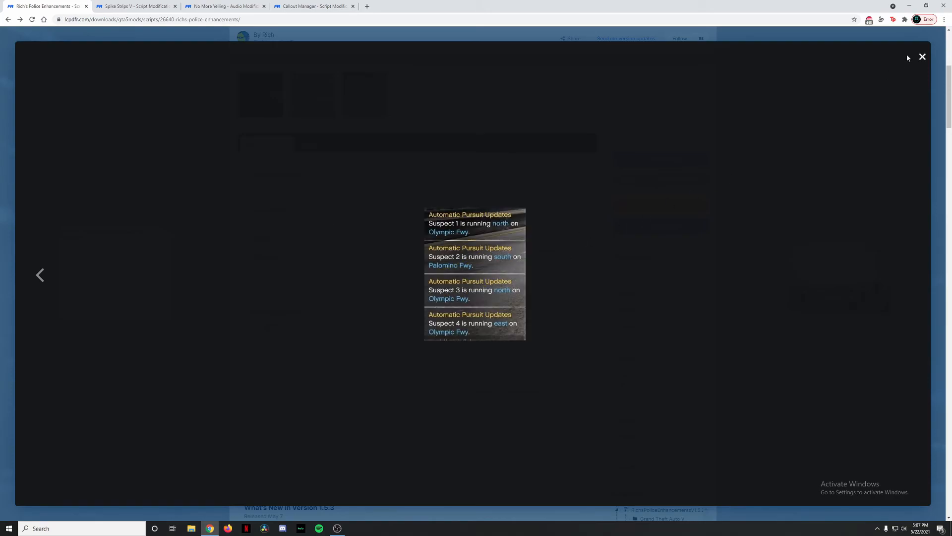
{"action": "left_click", "coordinate": [922, 57]}
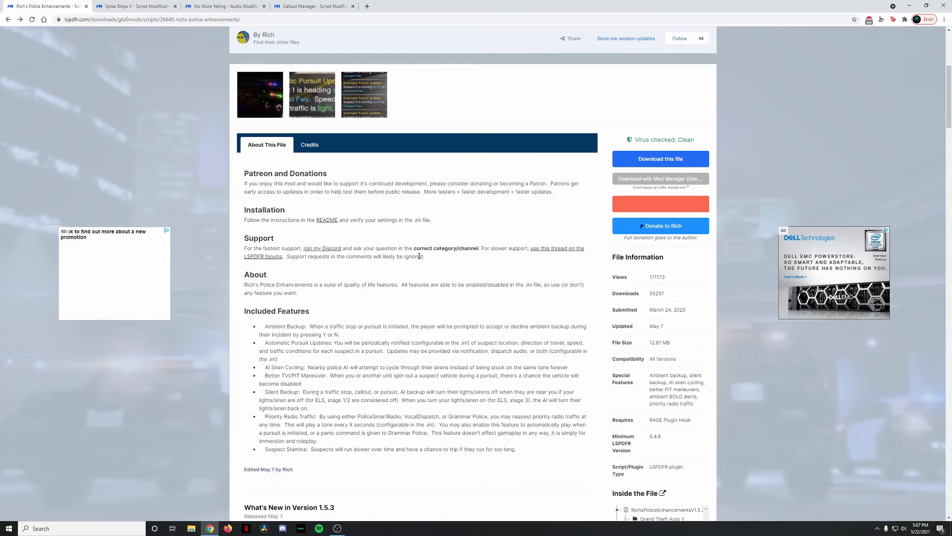
{"action": "scroll", "coordinate": [268, 281], "scroll_direction": "down", "scroll_amount": 2}
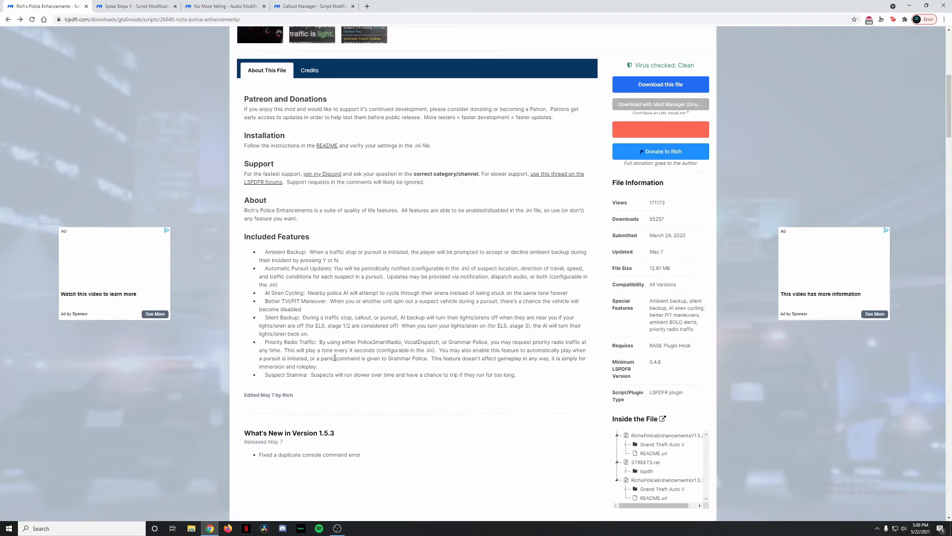
- Agree to the download terms for Rich's Police Enhancements and point out RichsPoliceEnhancementsV1.5.3.rar and STREETS.rar in the file list
{"action": "scroll", "coordinate": [358, 347], "scroll_direction": "up", "scroll_amount": 1}
{"action": "scroll", "coordinate": [358, 349], "scroll_direction": "up", "scroll_amount": 2}
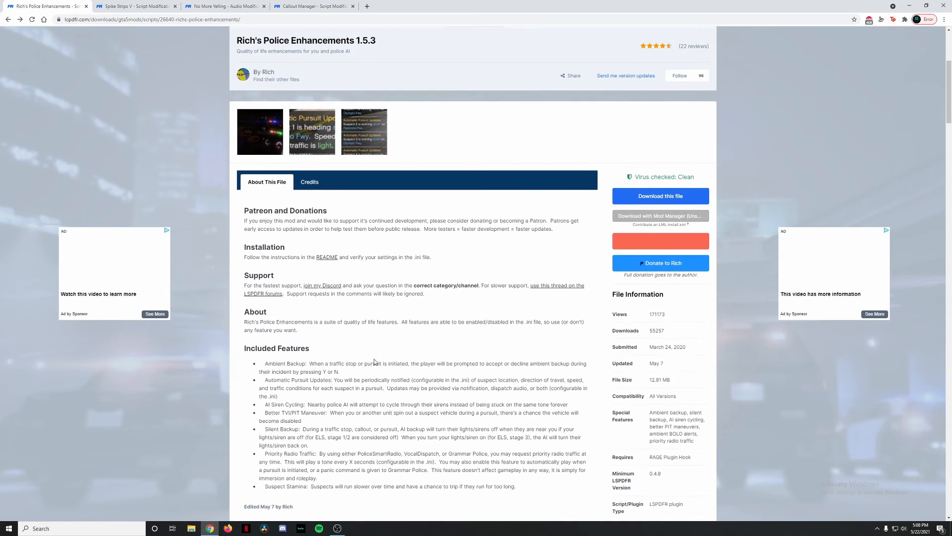
{"action": "scroll", "coordinate": [375, 362], "scroll_direction": "up", "scroll_amount": 2}
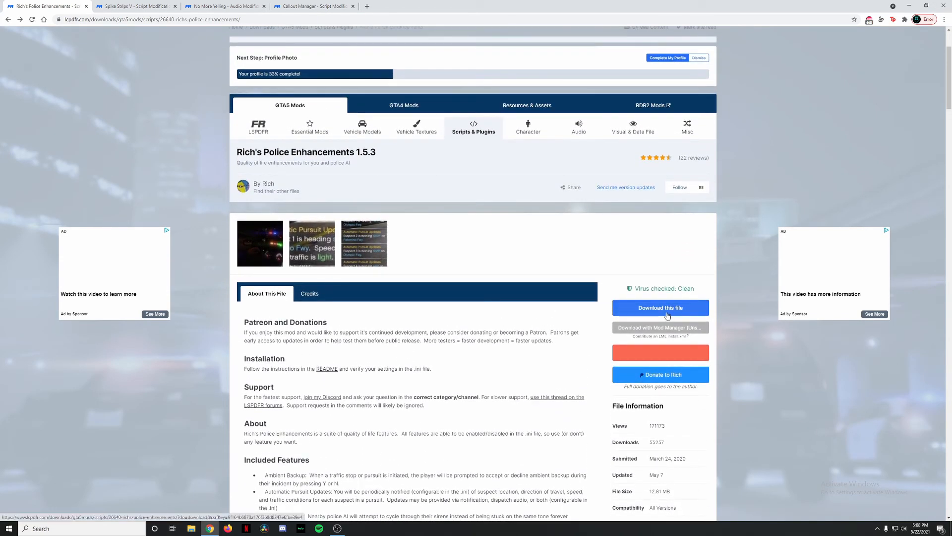
{"action": "left_click", "coordinate": [669, 313]}
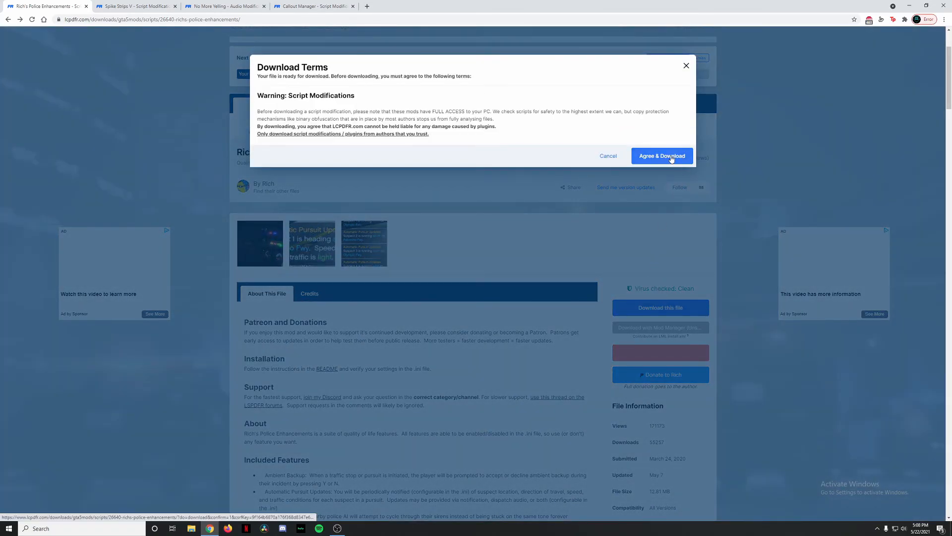
{"action": "left_click", "coordinate": [672, 157]}
{"action": "left_click_drag", "start_coordinate": [256, 152], "coordinate": [351, 150]}
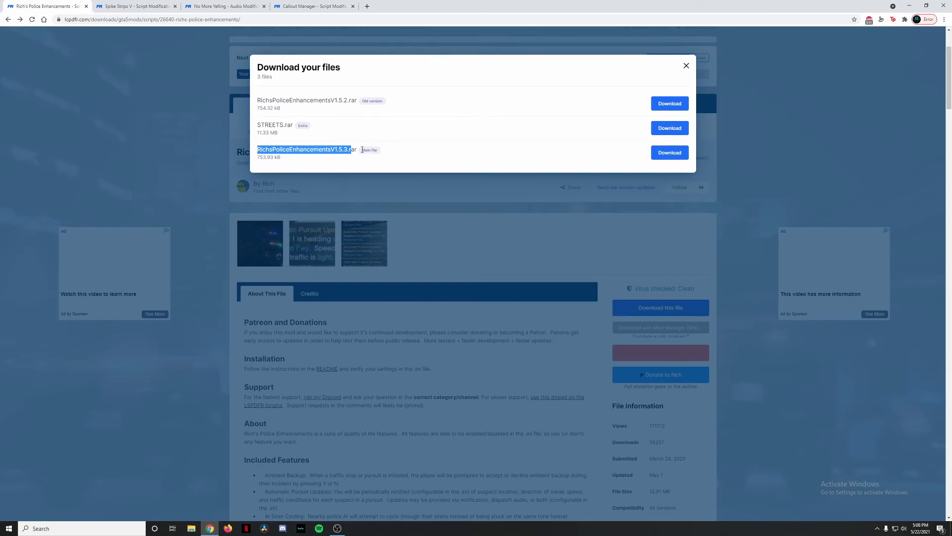
{"action": "left_click_drag", "start_coordinate": [257, 125], "coordinate": [338, 315]}
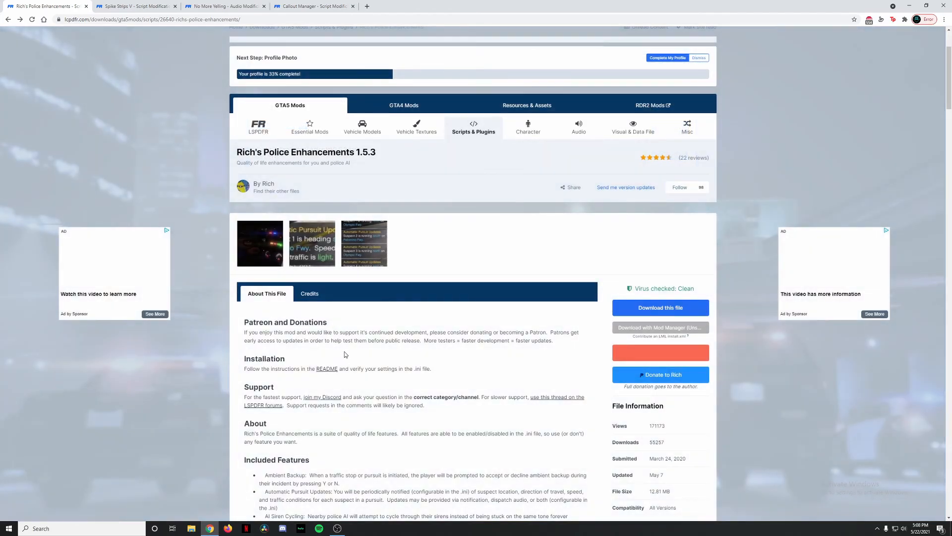
- Show the Spike Strips V mod page and view its second screenshot enlarged, closing it when done
{"action": "left_click", "coordinate": [149, 6]}
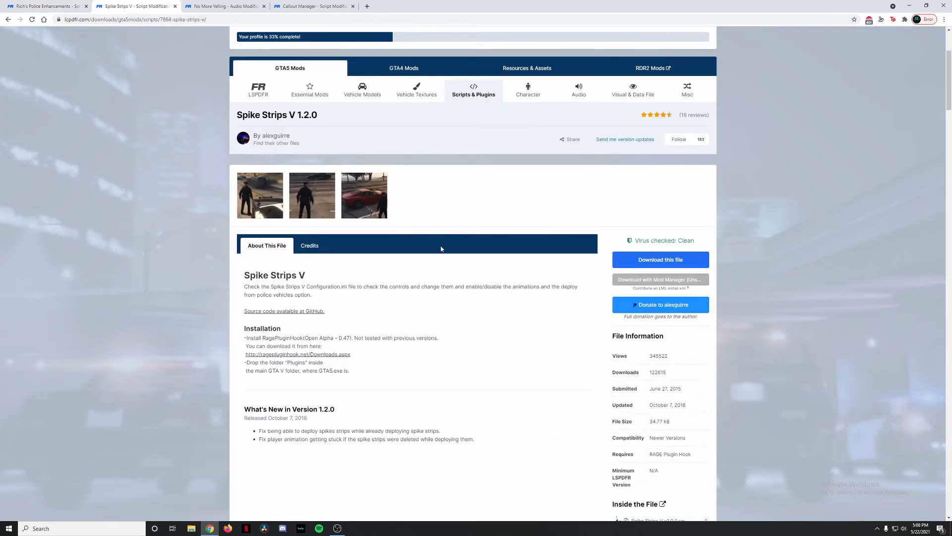
{"action": "left_click", "coordinate": [304, 204]}
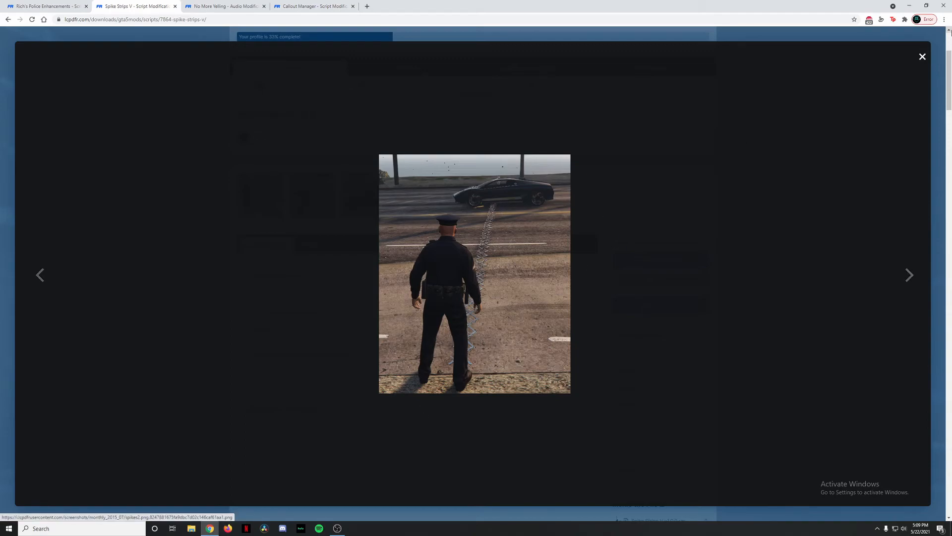
{"action": "left_click", "coordinate": [923, 56]}
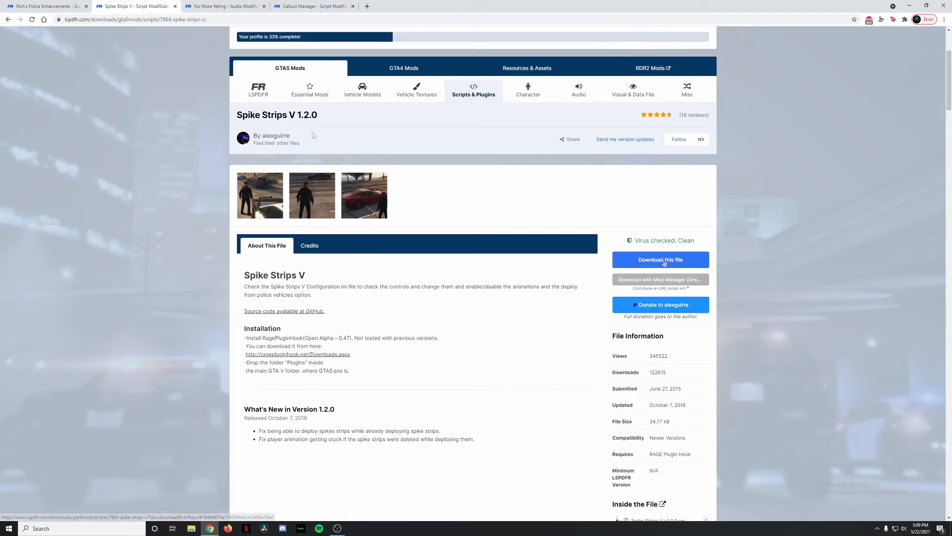
- Show the No More Yelling mod's download list and highlight the NMY_1.2, ambient civilian voices and police voices archives
{"action": "left_click", "coordinate": [235, 4]}
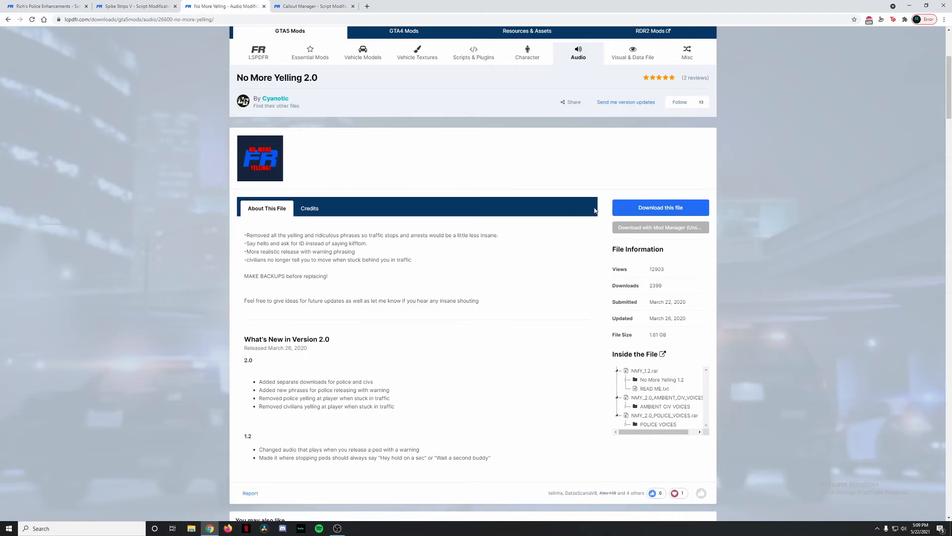
{"action": "left_click", "coordinate": [667, 213]}
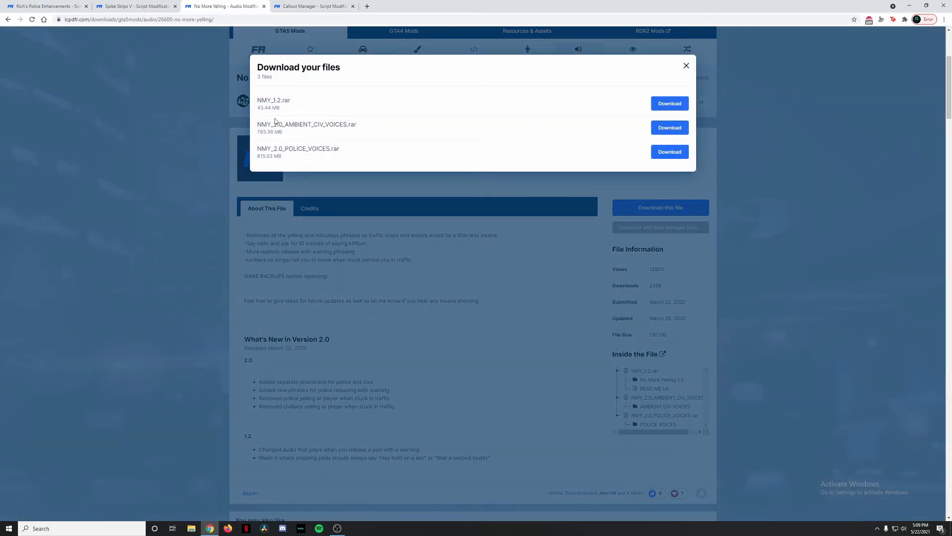
{"action": "left_click_drag", "start_coordinate": [313, 101], "coordinate": [255, 101]}
{"action": "left_click", "coordinate": [341, 152]}
{"action": "left_click_drag", "start_coordinate": [350, 151], "coordinate": [287, 149]}
{"action": "left_click_drag", "start_coordinate": [369, 128], "coordinate": [285, 125]}
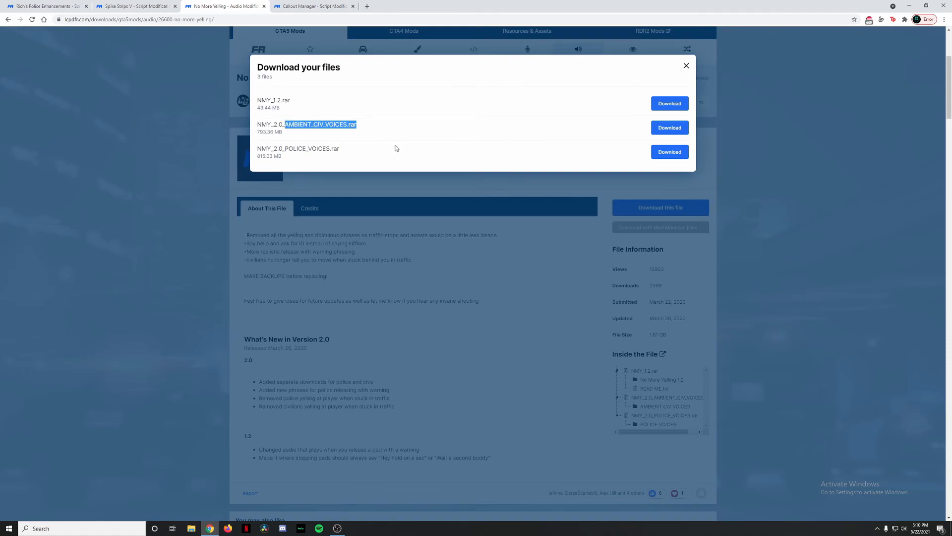
{"action": "left_click_drag", "start_coordinate": [397, 146], "coordinate": [329, 125]}
{"action": "left_click", "coordinate": [349, 152]}
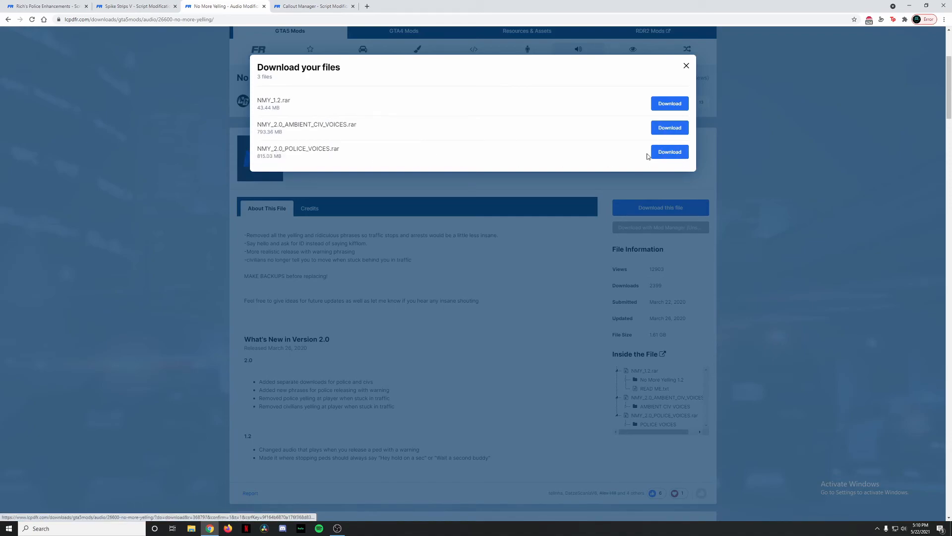
{"action": "left_click", "coordinate": [415, 215]}
- Show the Callout Manager mod page and view its main menu and callouts list screenshots
{"action": "left_click", "coordinate": [342, 5]}
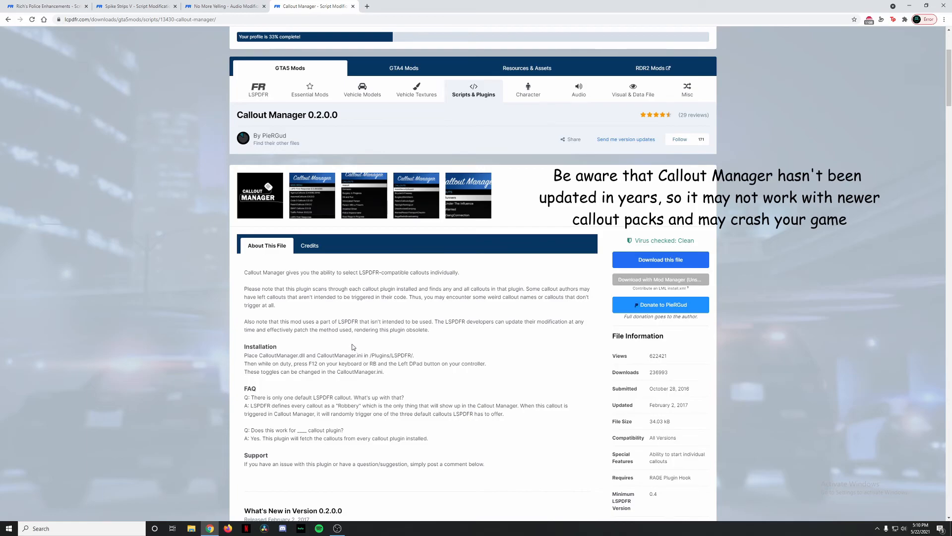
{"action": "left_click", "coordinate": [315, 193]}
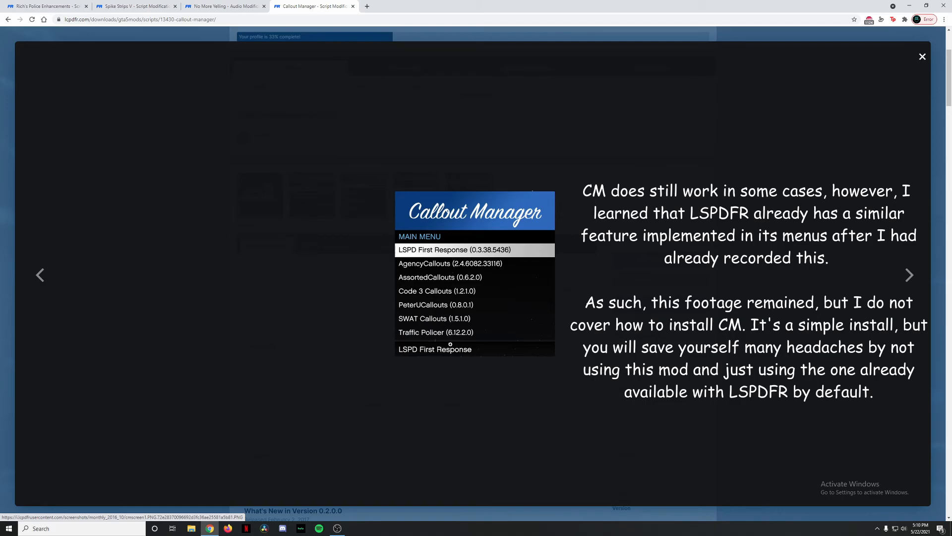
{"action": "left_click", "coordinate": [909, 275]}
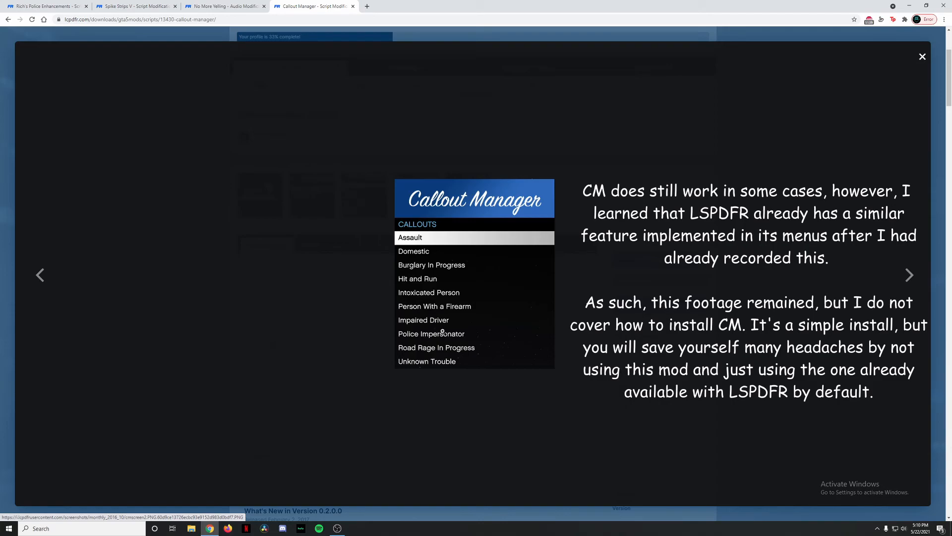
{"action": "left_click", "coordinate": [922, 58]}
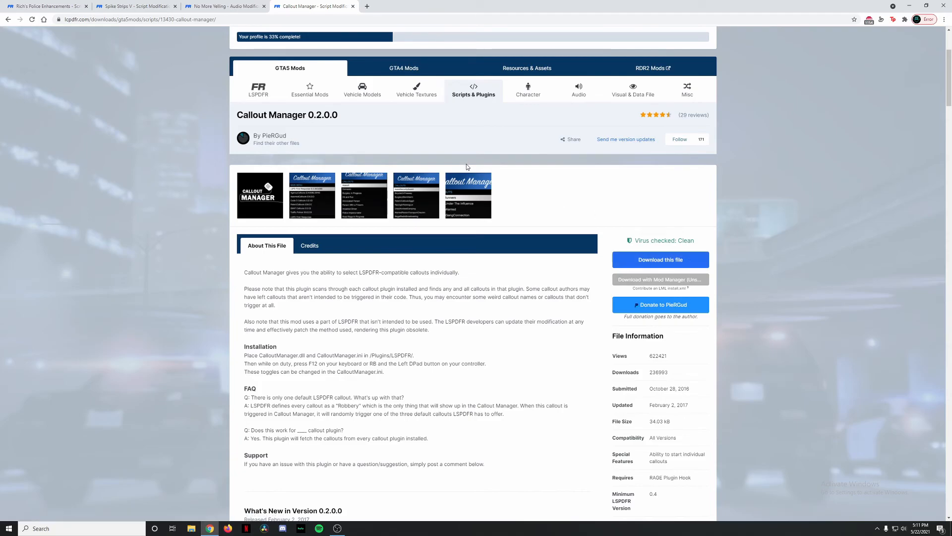
{"action": "left_click_drag", "start_coordinate": [349, 120], "coordinate": [309, 115]}
{"action": "left_click", "coordinate": [477, 276]}
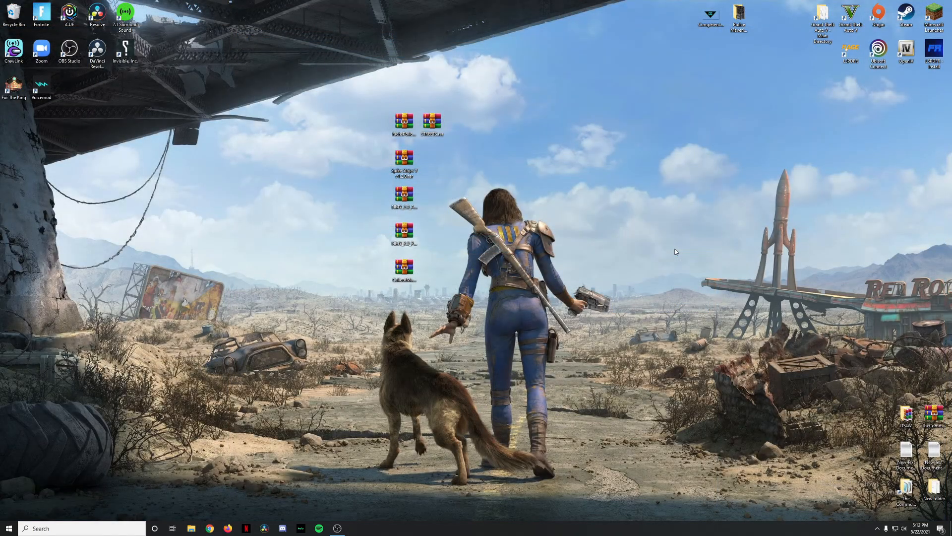
- Open RichsPoliceEnhancementsV1.5.3.rar from the desktop and locate the plugins and lspdfr folders inside its Grand Theft Auto V folder
{"action": "left_click", "coordinate": [404, 122]}
{"action": "double_click", "coordinate": [404, 122]}
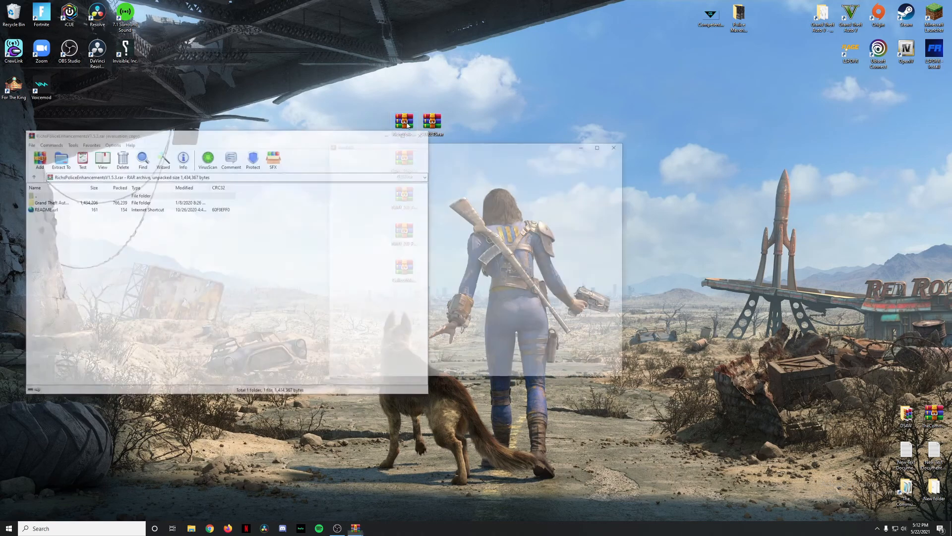
{"action": "key", "text": "Escape"}
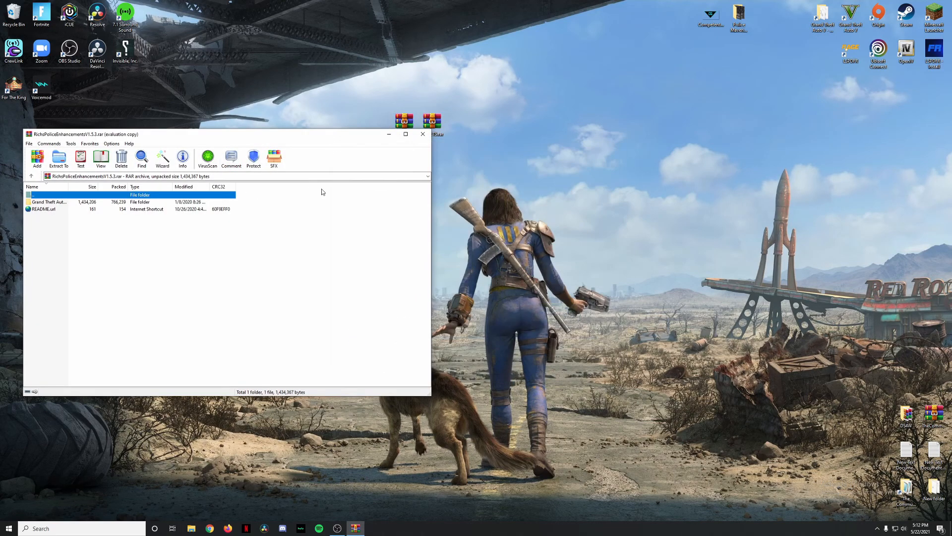
{"action": "double_click", "coordinate": [41, 202]}
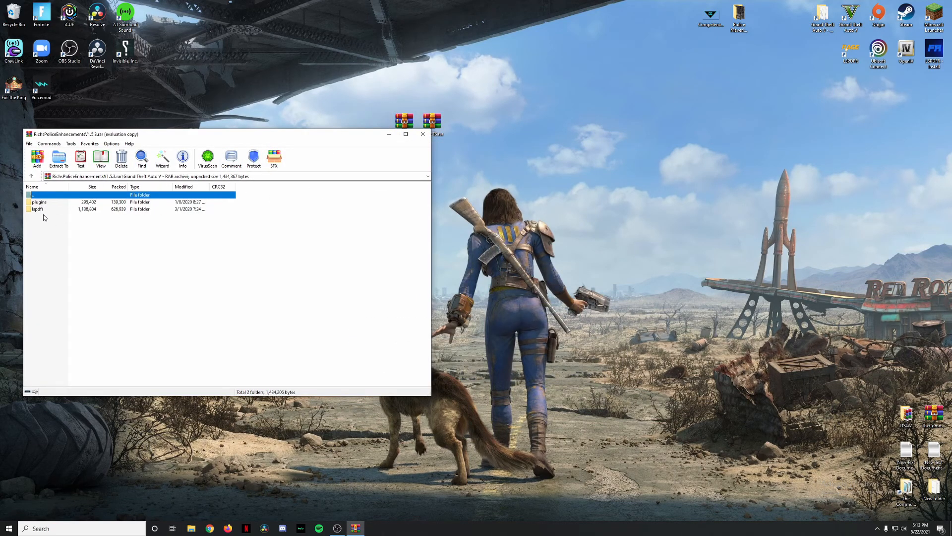
{"action": "left_click", "coordinate": [49, 203]}
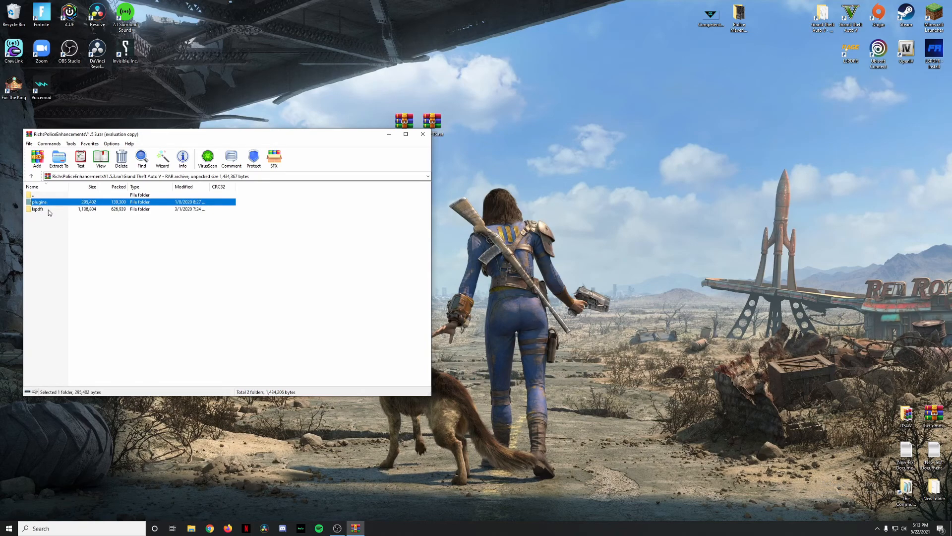
{"action": "left_click", "coordinate": [49, 209]}
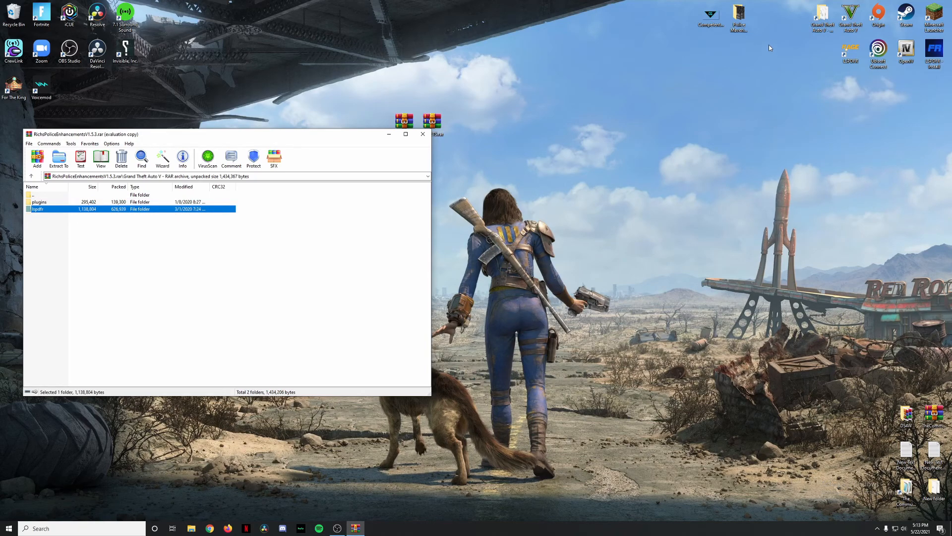
- Open the Grand Theft Auto V game folder beside the archive and match its LSPDFR and plugins folders with the archive's
{"action": "double_click", "coordinate": [823, 20]}
{"action": "left_click_drag", "start_coordinate": [677, 92], "coordinate": [652, 80]}
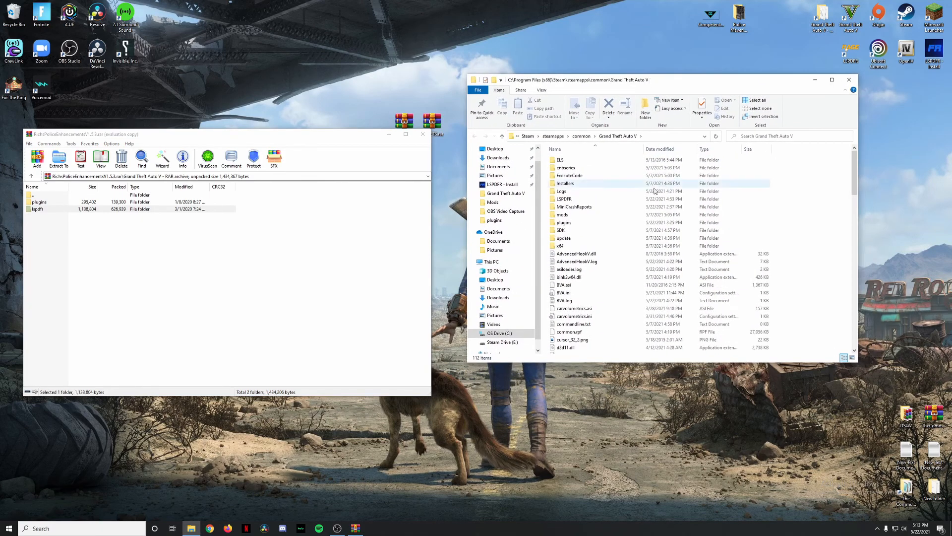
{"action": "left_click", "coordinate": [48, 209]}
{"action": "left_click", "coordinate": [48, 209]}
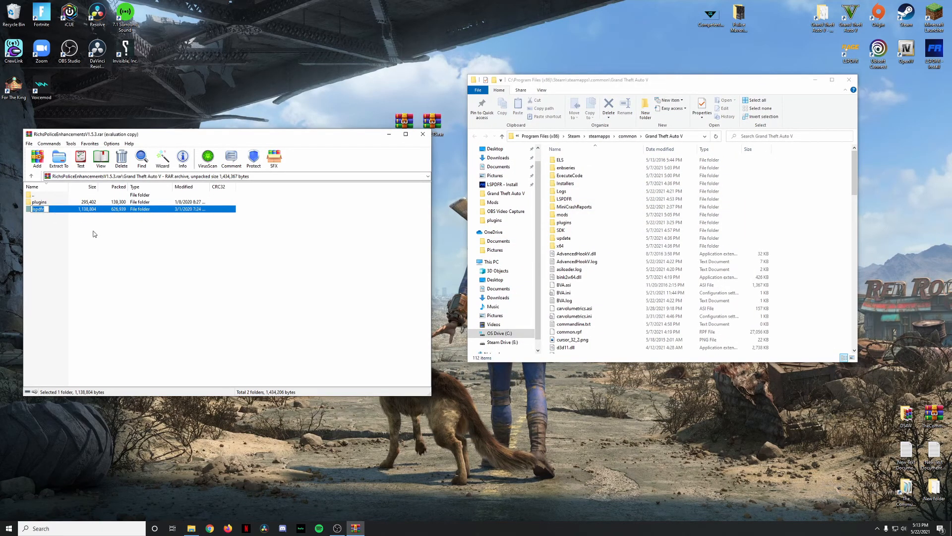
{"action": "left_click", "coordinate": [575, 201]}
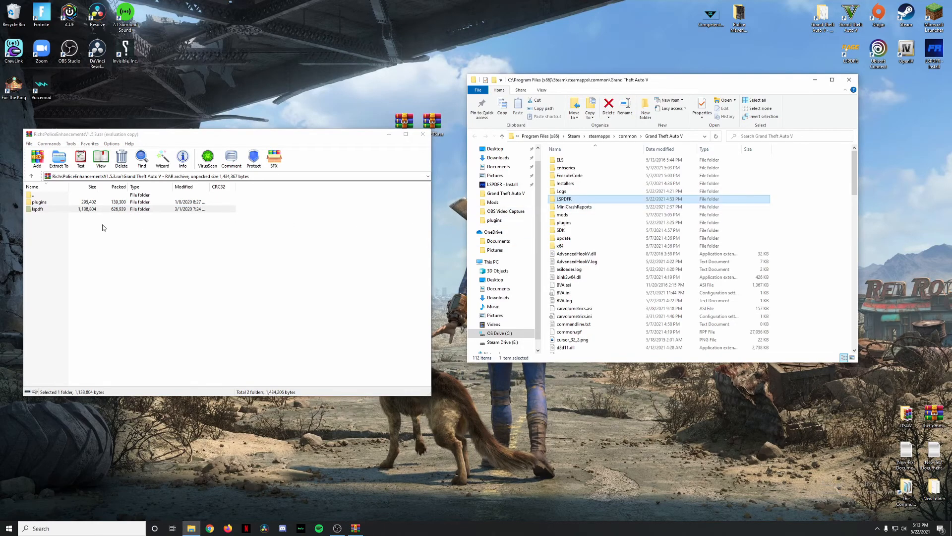
{"action": "left_click", "coordinate": [39, 202]}
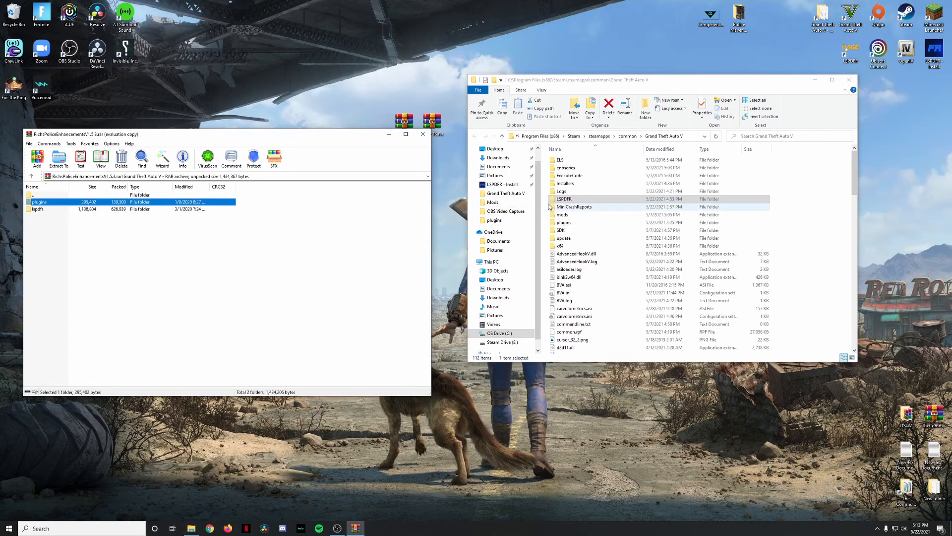
{"action": "left_click", "coordinate": [580, 222]}
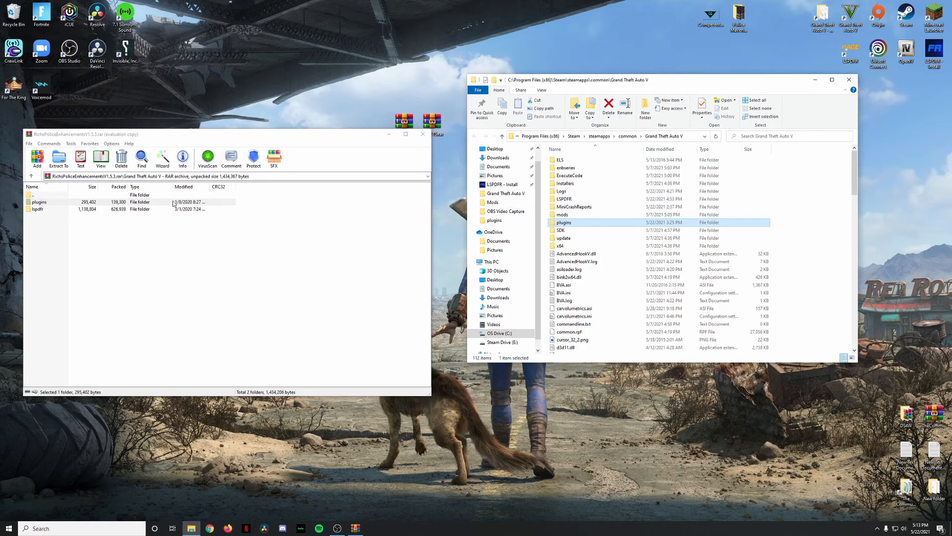
- Open the LSPDFR folder inside plugins in both the archive and the game directory
{"action": "double_click", "coordinate": [77, 203]}
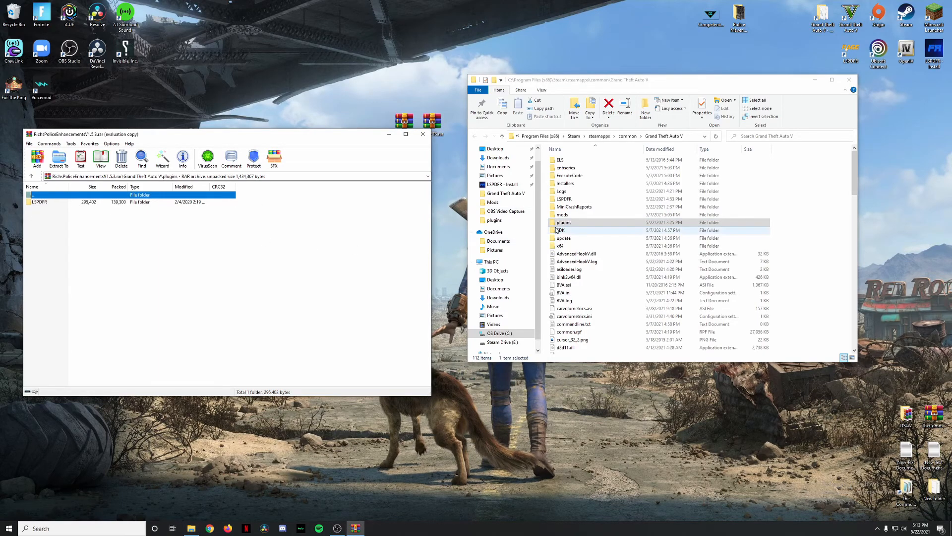
{"action": "double_click", "coordinate": [558, 222]}
{"action": "double_click", "coordinate": [77, 203]}
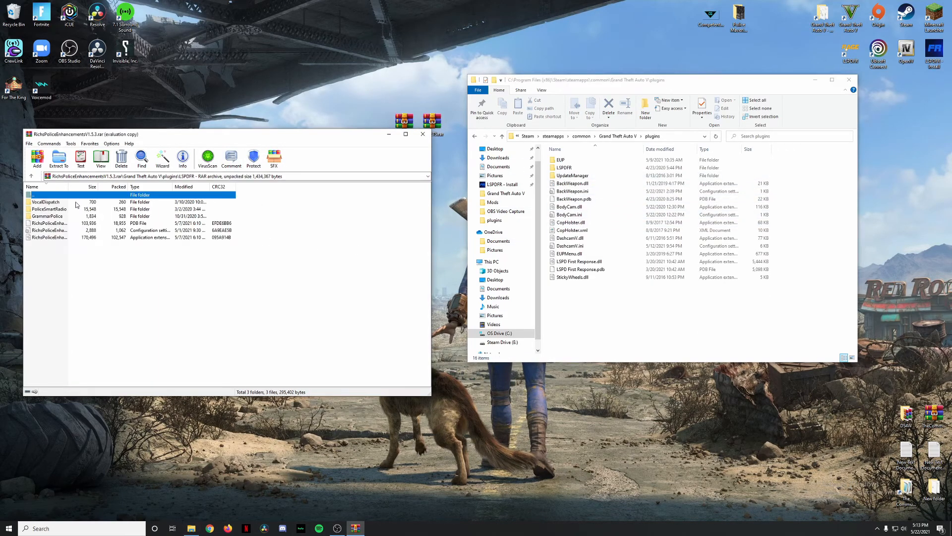
{"action": "double_click", "coordinate": [588, 168]}
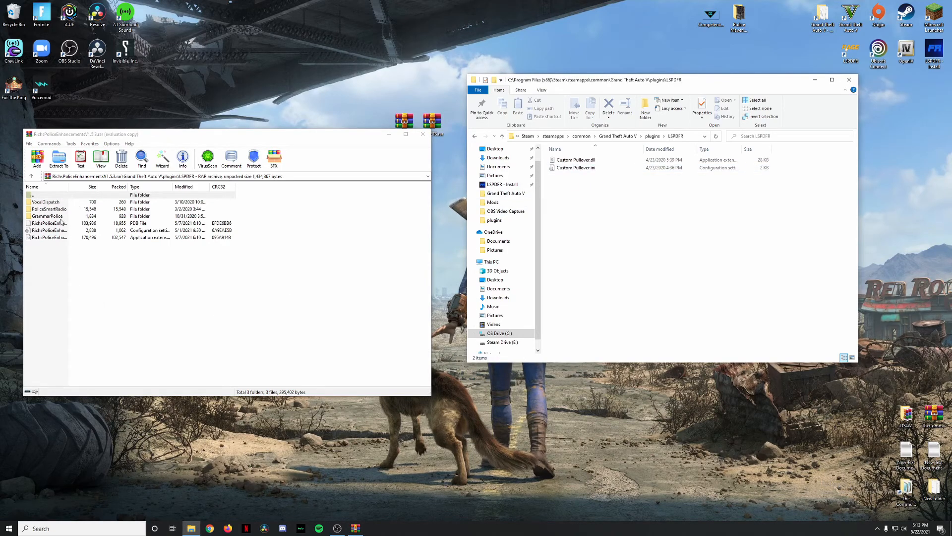
- Point out the VocalDispatch, PoliceSmartRadio and GrammarPolice folders and the RichsPoliceEnhancements files in the archive
{"action": "left_click", "coordinate": [48, 203]}
{"action": "left_click", "coordinate": [57, 210]}
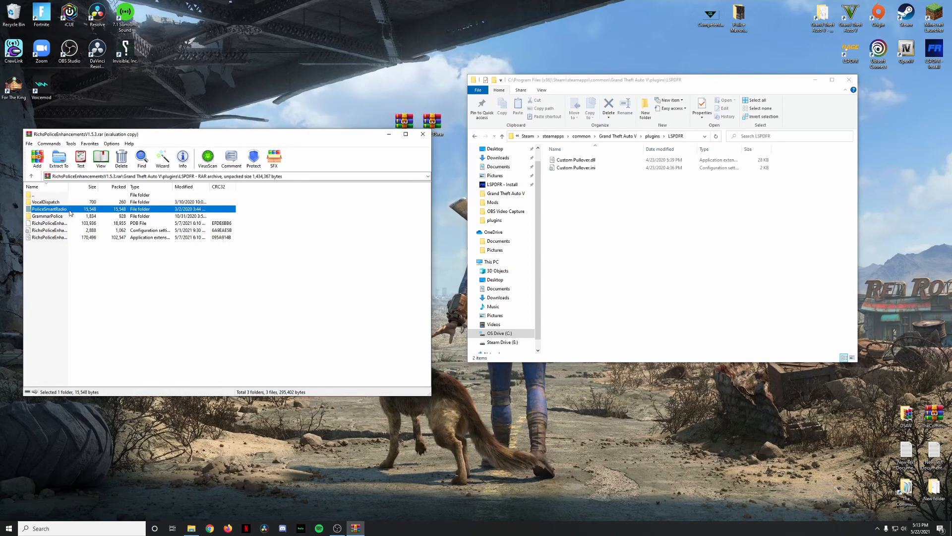
{"action": "left_click", "coordinate": [58, 202]}
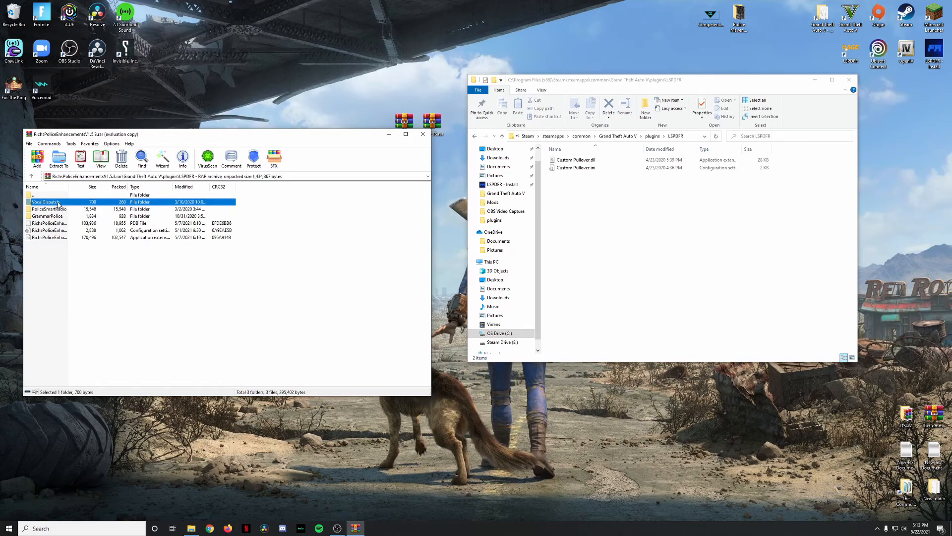
{"action": "left_click", "coordinate": [61, 217]}
{"action": "left_click", "coordinate": [65, 269]}
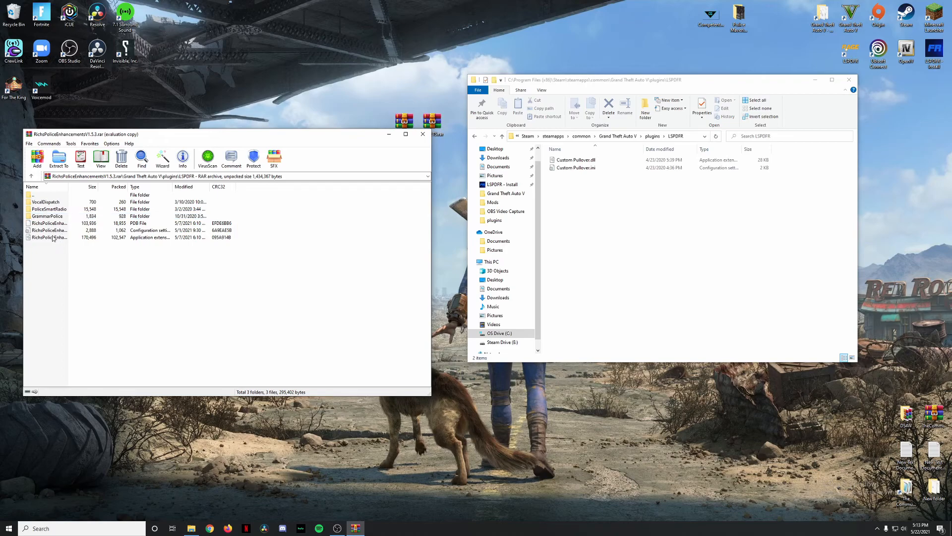
{"action": "left_click_drag", "start_coordinate": [53, 247], "coordinate": [52, 217]}
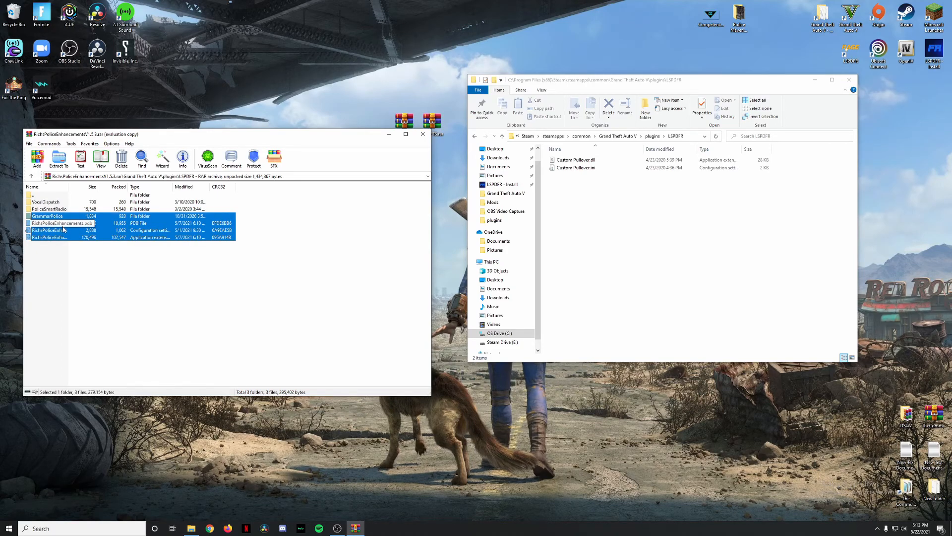
{"action": "left_click", "coordinate": [55, 260]}
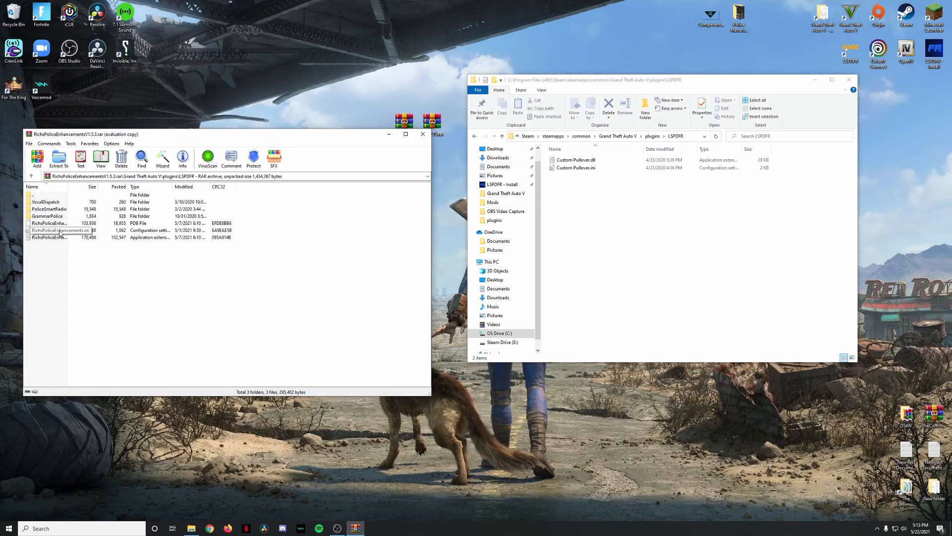
- Open RichsPoliceEnhancements.ini from the archive and set EnablePursuitUpdates to true
{"action": "double_click", "coordinate": [60, 233]}
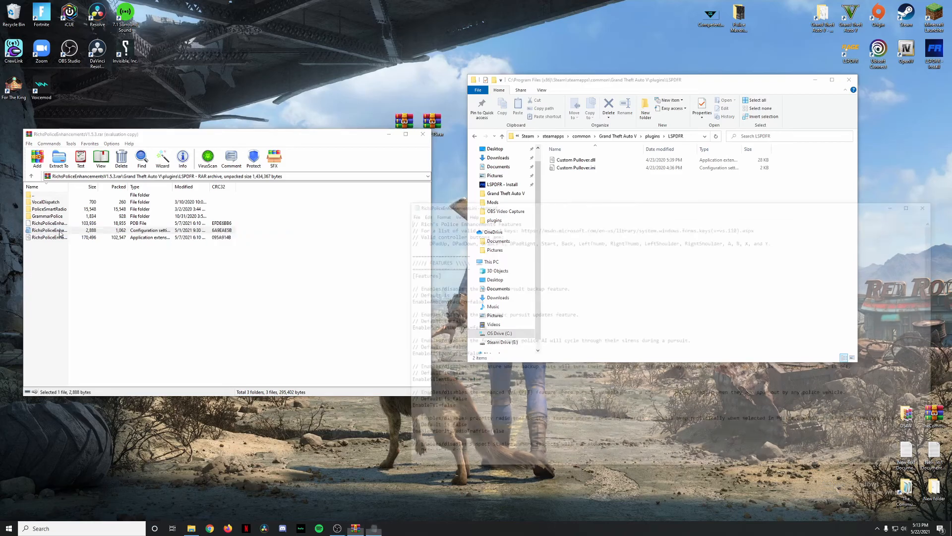
{"action": "left_click_drag", "start_coordinate": [546, 181], "coordinate": [188, 181]}
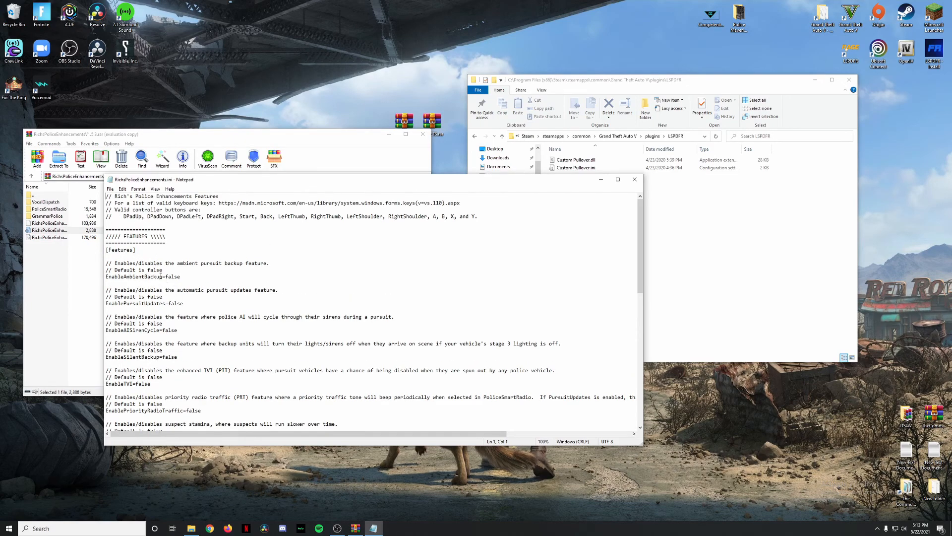
{"action": "left_click_drag", "start_coordinate": [181, 276], "coordinate": [166, 277]}
{"action": "left_click_drag", "start_coordinate": [184, 303], "coordinate": [169, 303]}
{"action": "type", "text": "true"}
- Set EnableAISirenCycle and EnableSilentBackup to true in the Features section
{"action": "left_click_drag", "start_coordinate": [178, 329], "coordinate": [164, 331]}
{"action": "type", "text": "true"}
{"action": "left_click_drag", "start_coordinate": [182, 358], "coordinate": [163, 357]}
{"action": "type", "text": "tru"}
- Set EnablePriorityRadioTraffic and EnableSuspectStamina to true in the Features section
{"action": "scroll", "coordinate": [165, 349], "scroll_direction": "down", "scroll_amount": 2}
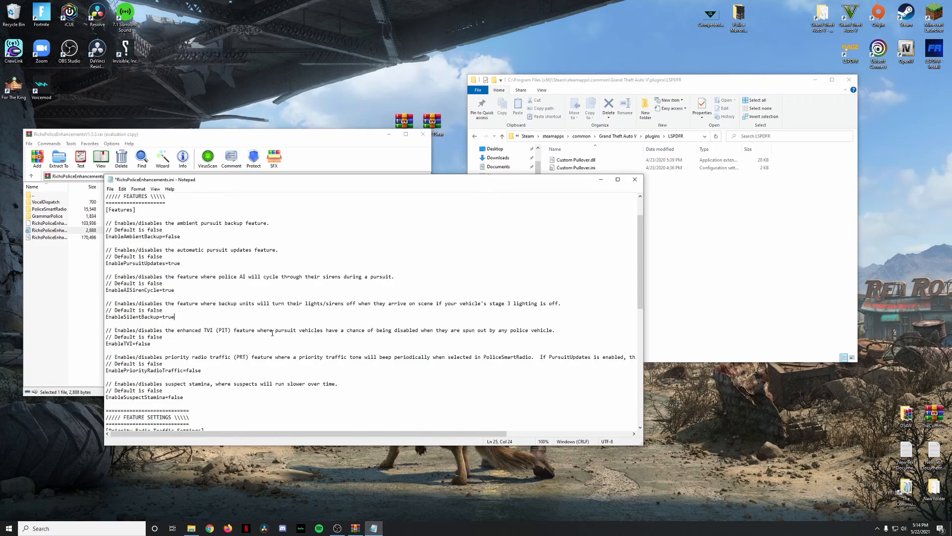
{"action": "scroll", "coordinate": [173, 340], "scroll_direction": "down", "scroll_amount": 2}
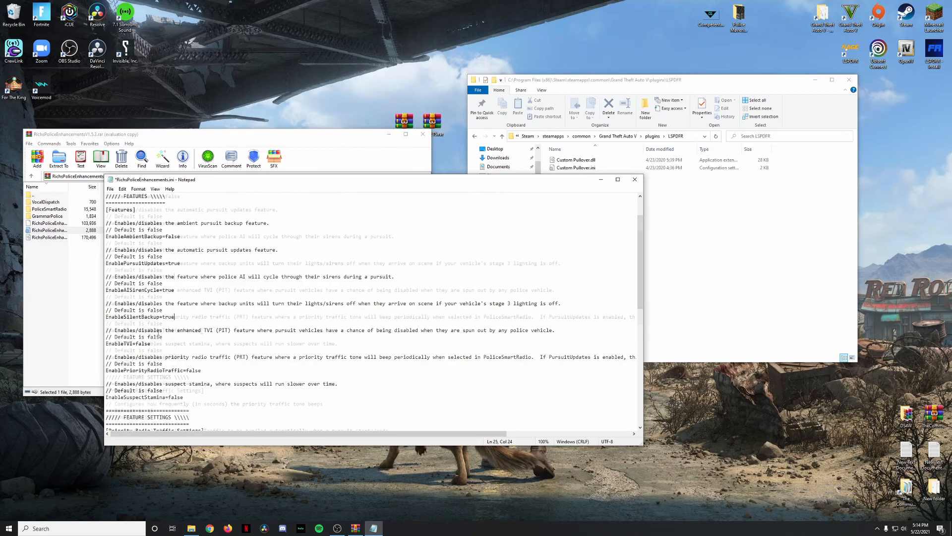
{"action": "left_click_drag", "start_coordinate": [209, 330], "coordinate": [188, 330]}
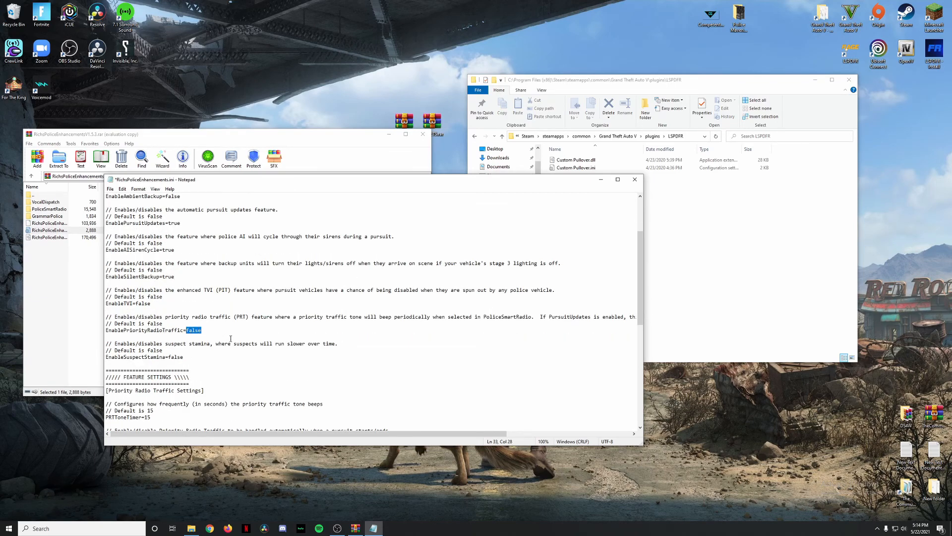
{"action": "type", "text": "true"}
{"action": "left_click_drag", "start_coordinate": [187, 357], "coordinate": [169, 356]}
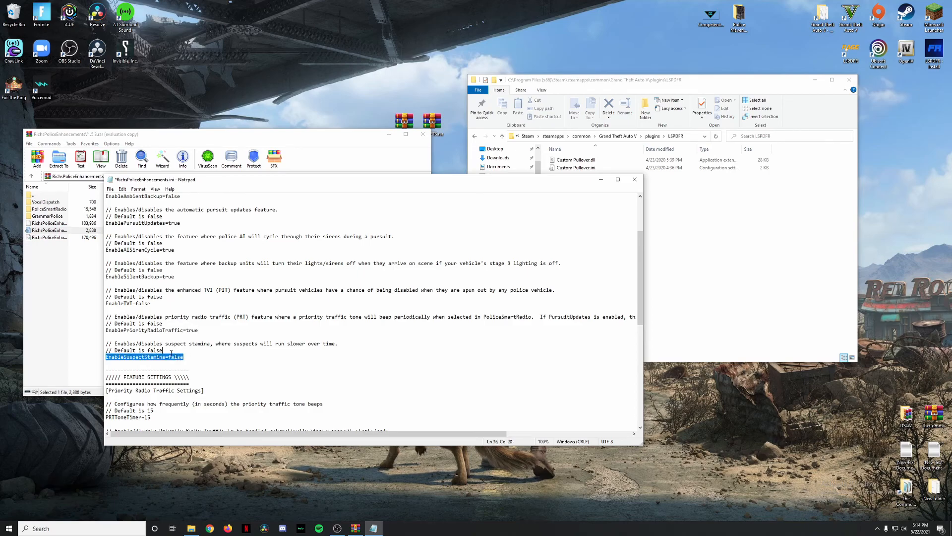
{"action": "type", "text": "true"}
- Set PRTToneTimer to 30 and review the AutomaticPRT and DisablePRTNotifications options in the Priority Radio Traffic Settings
{"action": "scroll", "coordinate": [161, 237], "scroll_direction": "down", "scroll_amount": 7}
{"action": "scroll", "coordinate": [161, 237], "scroll_direction": "down", "scroll_amount": 1}
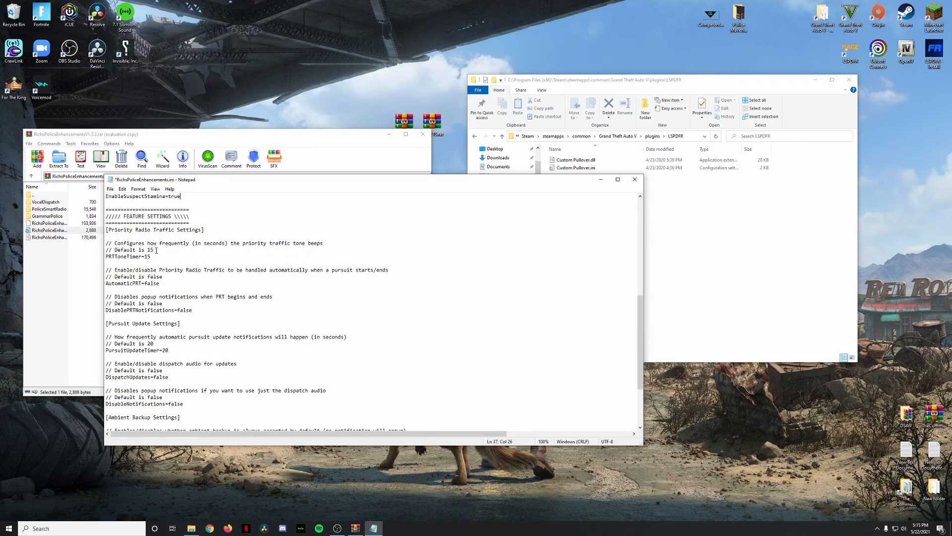
{"action": "left_click_drag", "start_coordinate": [154, 256], "coordinate": [145, 257]}
{"action": "type", "text": "30"}
{"action": "left_click_drag", "start_coordinate": [164, 284], "coordinate": [298, 270]}
{"action": "left_click", "coordinate": [272, 287]}
{"action": "scroll", "coordinate": [192, 275], "scroll_direction": "down", "scroll_amount": 1}
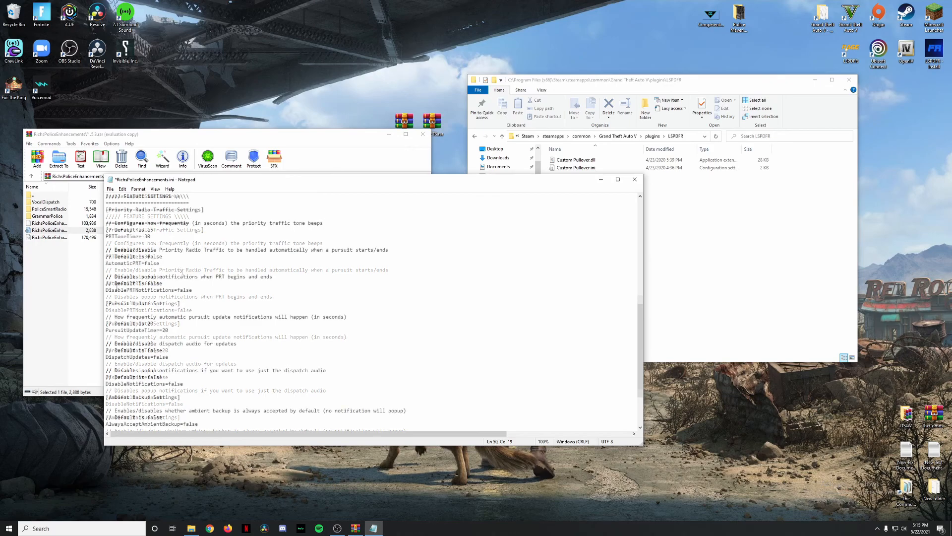
{"action": "left_click_drag", "start_coordinate": [193, 290], "coordinate": [105, 290]}
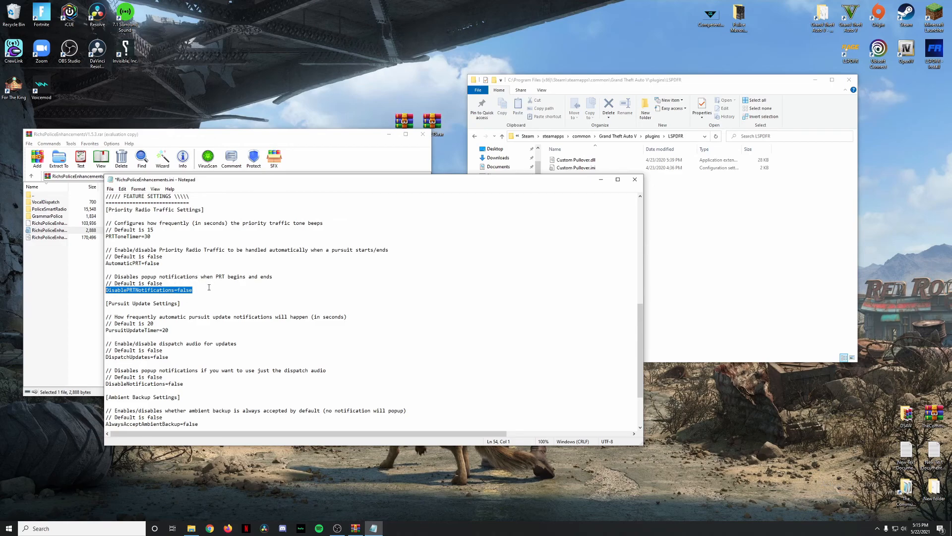
- Review PursuitUpdateTimer in the Pursuit Update Settings and set DispatchUpdates to true
{"action": "scroll", "coordinate": [211, 286], "scroll_direction": "down", "scroll_amount": 2}
{"action": "left_click_drag", "start_coordinate": [107, 265], "coordinate": [183, 267]}
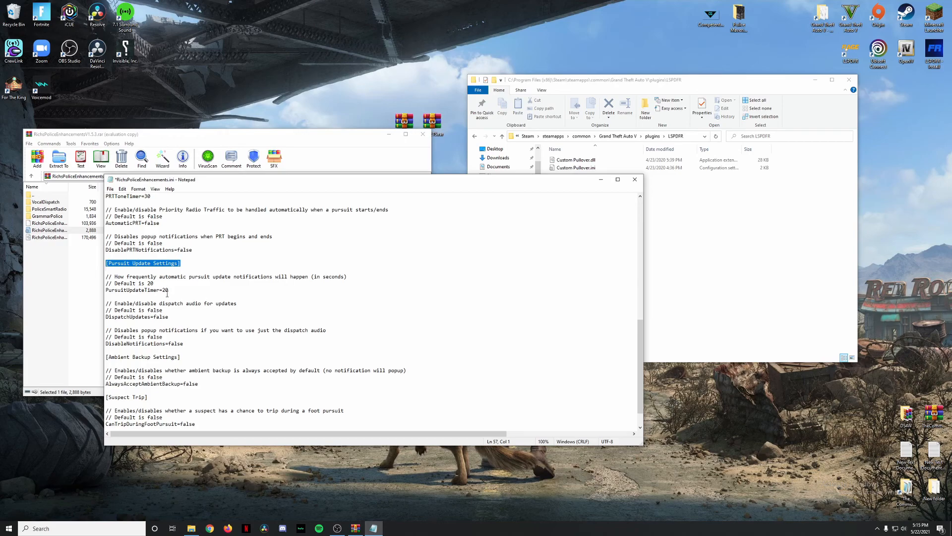
{"action": "left_click_drag", "start_coordinate": [170, 291], "coordinate": [164, 292]}
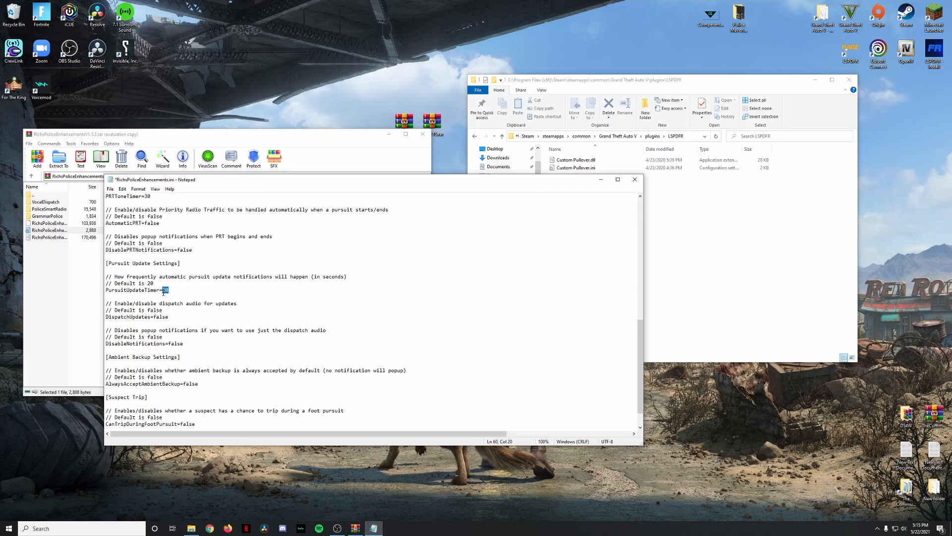
{"action": "scroll", "coordinate": [210, 289], "scroll_direction": "down", "scroll_amount": 1}
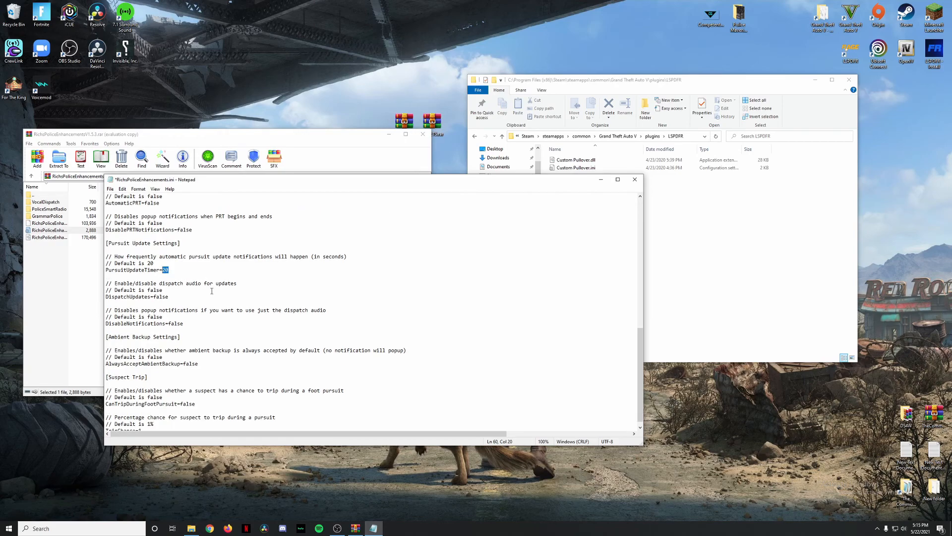
{"action": "left_click_drag", "start_coordinate": [169, 297], "coordinate": [154, 296]}
{"action": "type", "text": "true"}
- Examine the DisableNotifications option and the Ambient Backup Settings, including the AlwaysAcceptAmbientBackup description and value
{"action": "scroll", "coordinate": [170, 314], "scroll_direction": "down", "scroll_amount": 1}
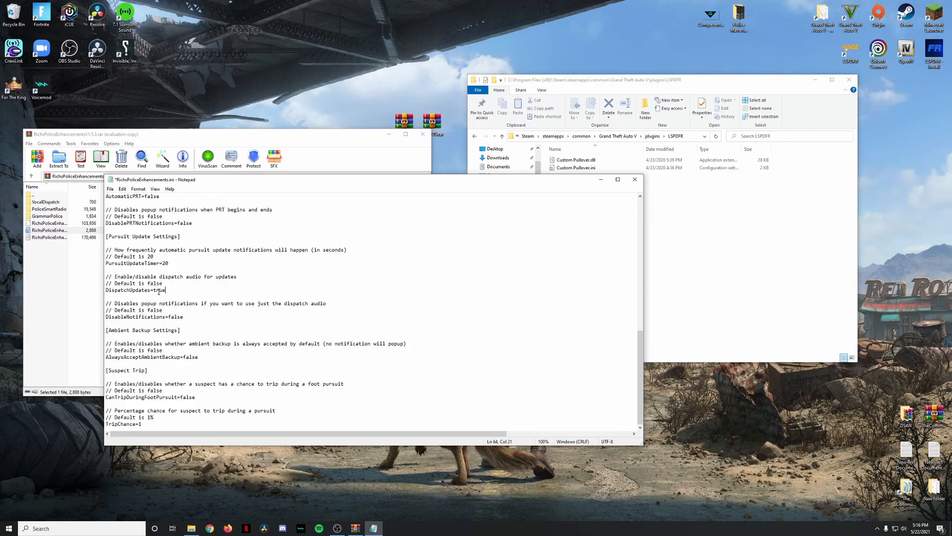
{"action": "left_click_drag", "start_coordinate": [184, 316], "coordinate": [166, 318]}
{"action": "left_click", "coordinate": [106, 330]}
{"action": "left_click_drag", "start_coordinate": [107, 330], "coordinate": [181, 330]}
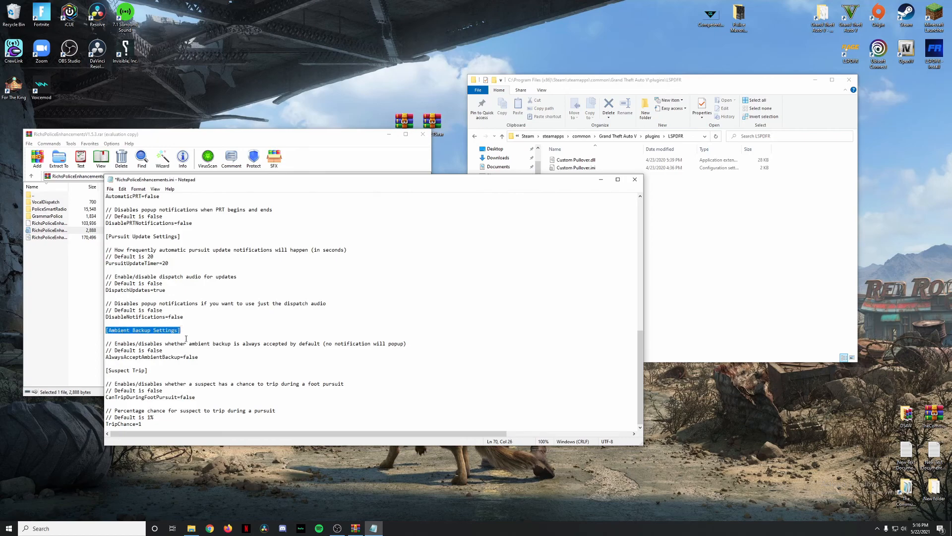
{"action": "left_click", "coordinate": [113, 343]}
{"action": "left_click_drag", "start_coordinate": [113, 344], "coordinate": [271, 342]}
{"action": "left_click_drag", "start_coordinate": [113, 343], "coordinate": [289, 341]}
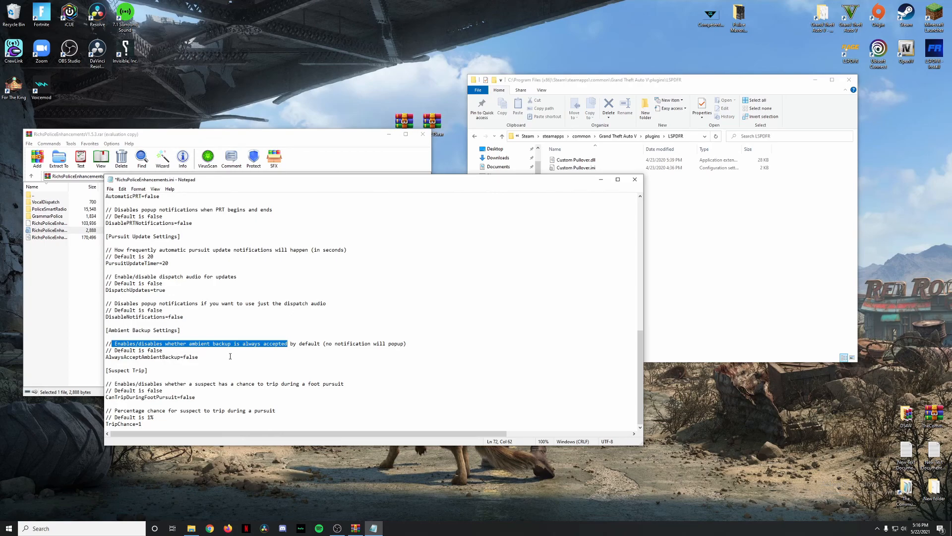
{"action": "left_click_drag", "start_coordinate": [224, 357], "coordinate": [184, 357]}
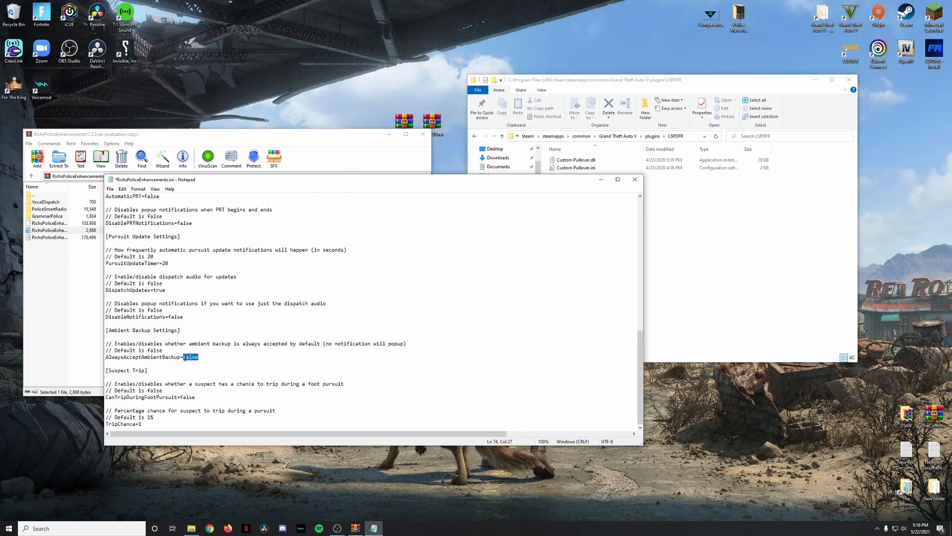
- Set CanTripDuringFootPursuit to true and TripChance to 15 in the Suspect Trip section
{"action": "left_click_drag", "start_coordinate": [197, 396], "coordinate": [181, 397]}
{"action": "type", "text": "true"}
{"action": "double_click", "coordinate": [140, 424]}
{"action": "type", "text": "15"}
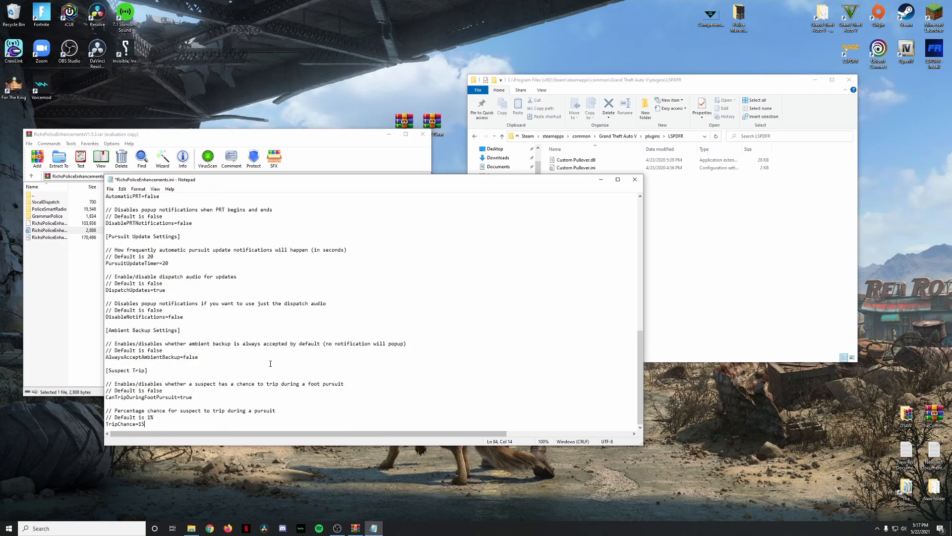
- Check through the edited configuration file, save it and close it
{"action": "scroll", "coordinate": [174, 378], "scroll_direction": "up", "scroll_amount": 12}
{"action": "scroll", "coordinate": [174, 379], "scroll_direction": "up", "scroll_amount": 2}
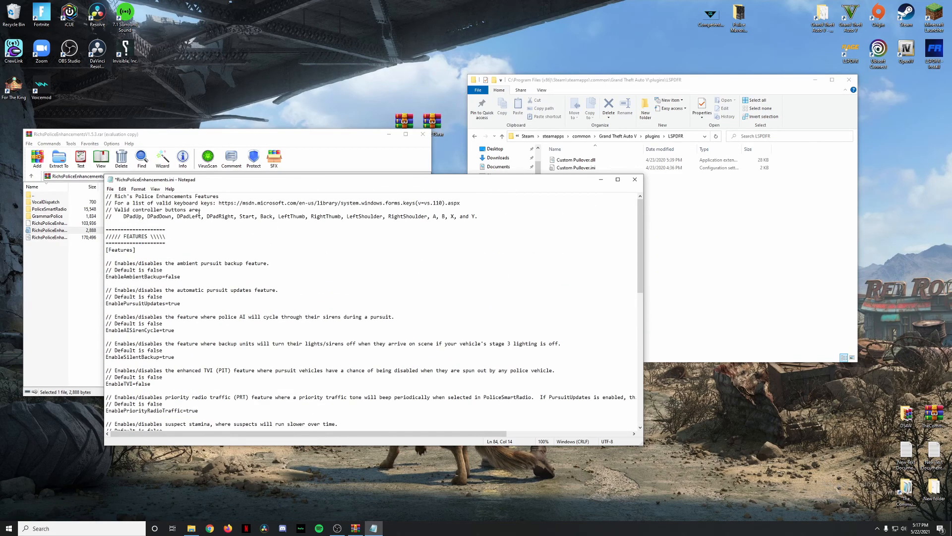
{"action": "scroll", "coordinate": [180, 297], "scroll_direction": "down", "scroll_amount": 5}
{"action": "scroll", "coordinate": [201, 270], "scroll_direction": "down", "scroll_amount": 9}
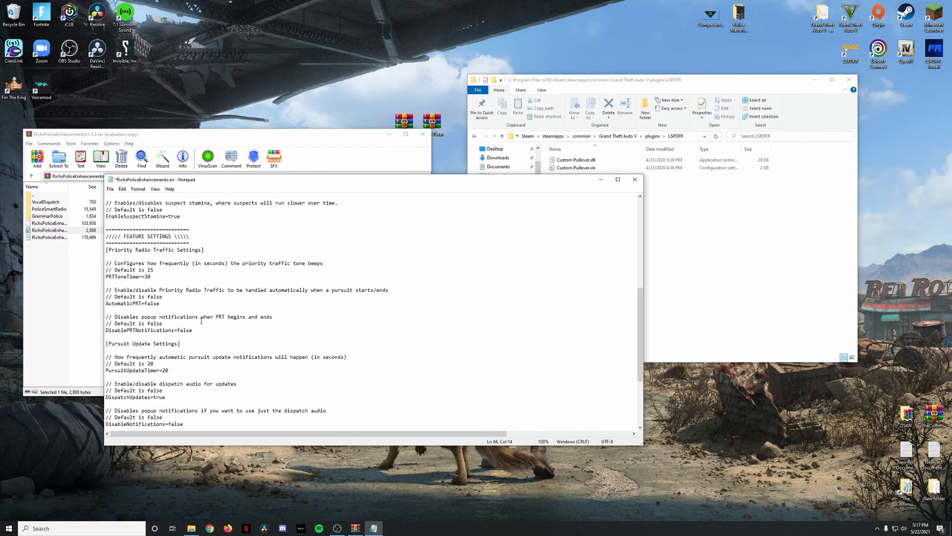
{"action": "left_click", "coordinate": [110, 189]}
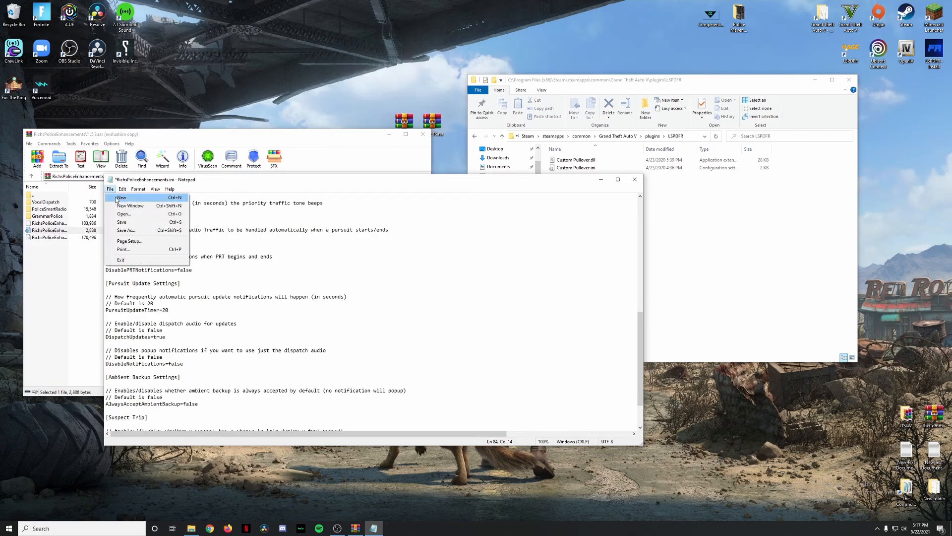
{"action": "left_click", "coordinate": [122, 222]}
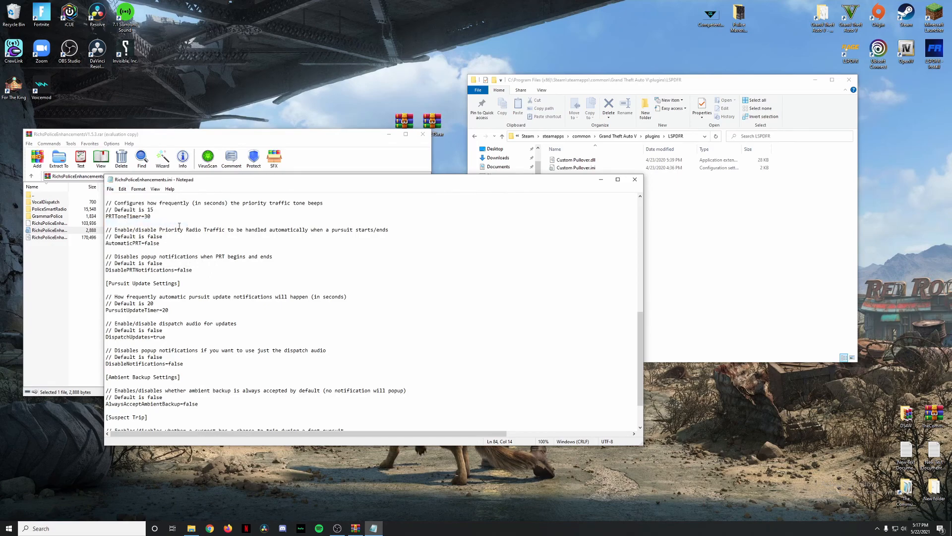
{"action": "left_click", "coordinate": [639, 181]}
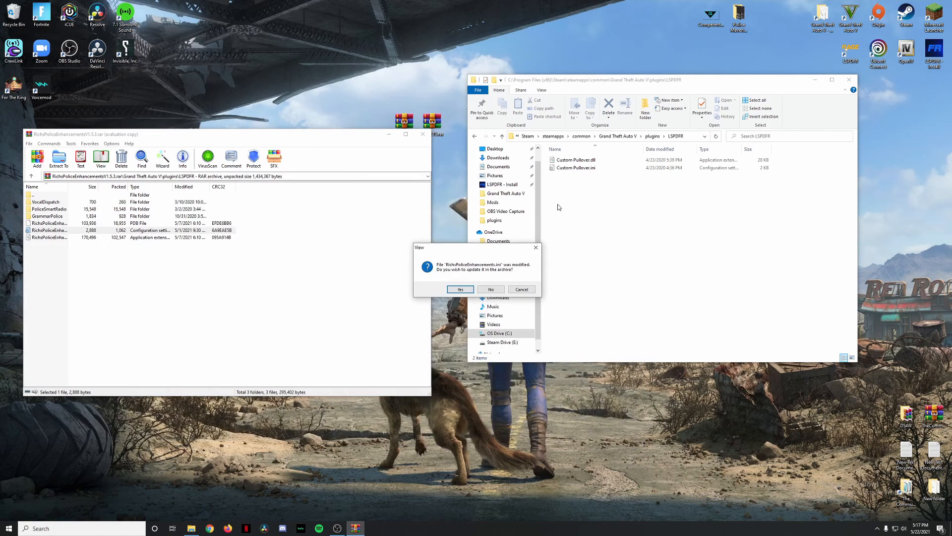
- Update the modified ini in the archive and copy the GrammarPolice folder and RichsPoliceEnhancements files into the game's plugins\LSPDFR folder
{"action": "left_click", "coordinate": [461, 290]}
{"action": "left_click_drag", "start_coordinate": [49, 256], "coordinate": [588, 206]}
- Go to the lspdfr\audio folder in the RichsPoliceEnhancements archive and the matching LSPDFR\audio folder in the Grand Theft Auto V directory
{"action": "left_click", "coordinate": [48, 198]}
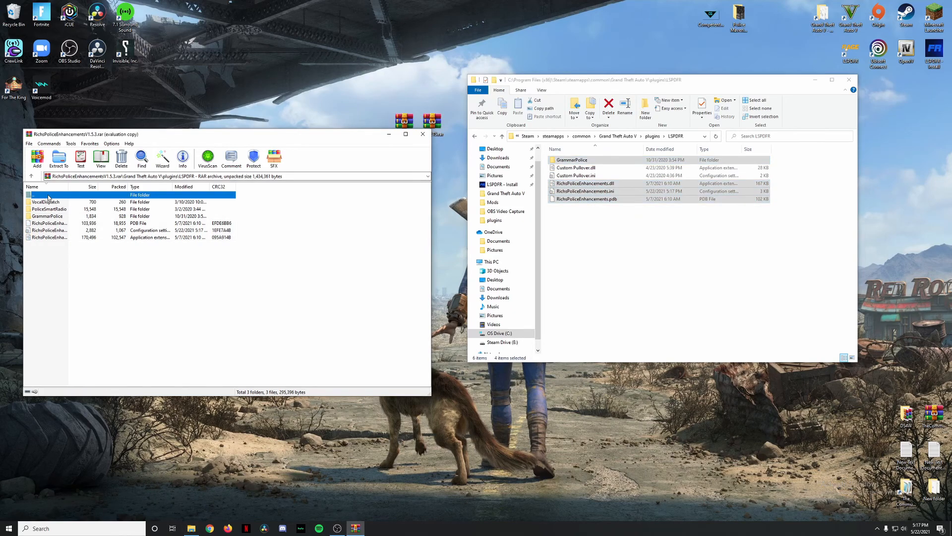
{"action": "double_click", "coordinate": [48, 197]}
{"action": "double_click", "coordinate": [48, 196]}
{"action": "left_click", "coordinate": [45, 209]}
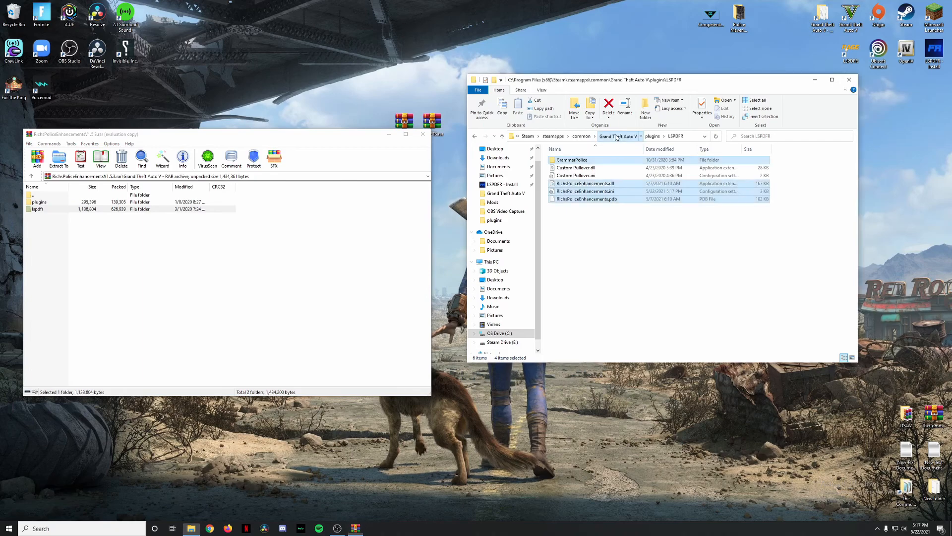
{"action": "left_click", "coordinate": [617, 136]}
{"action": "double_click", "coordinate": [563, 199]}
{"action": "double_click", "coordinate": [37, 209]}
{"action": "double_click", "coordinate": [38, 202]}
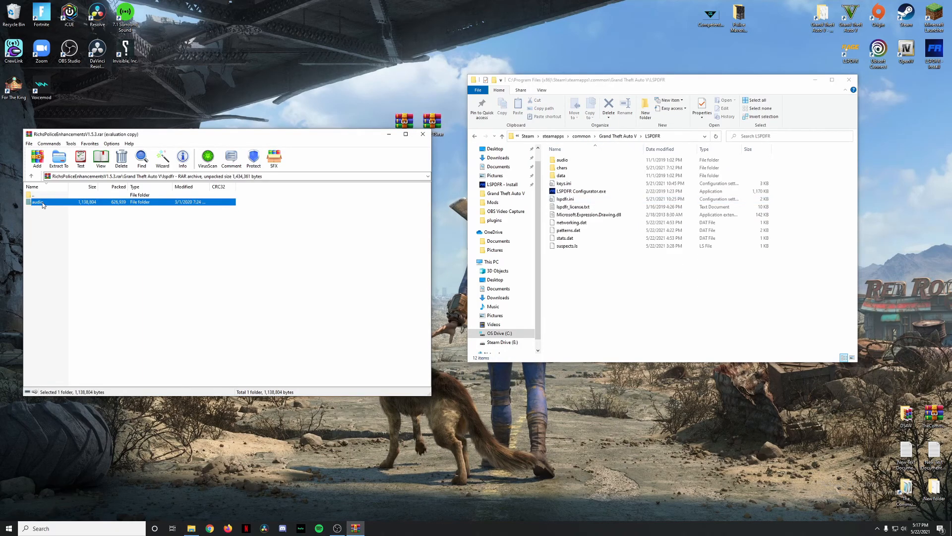
{"action": "left_click", "coordinate": [558, 161]}
{"action": "double_click", "coordinate": [558, 161]}
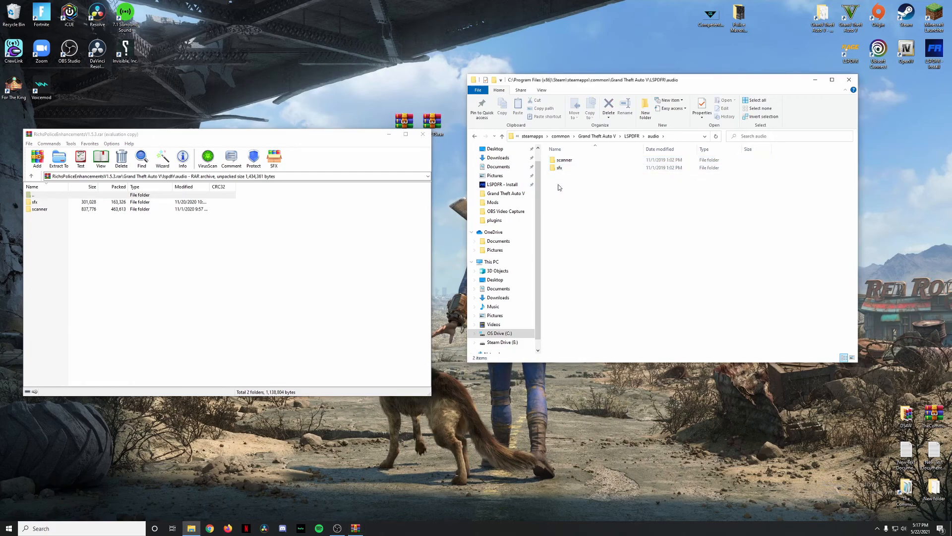
- Copy the sfx and scanner folders from the archive into the game's LSPDFR\audio folder and close the archive
{"action": "left_click", "coordinate": [49, 203]}
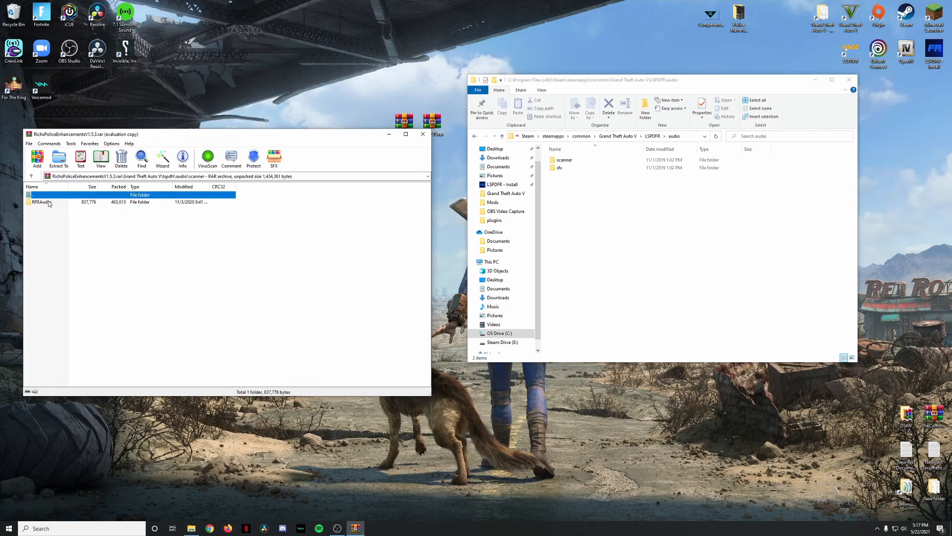
{"action": "left_click", "coordinate": [50, 209]}
{"action": "left_click_drag", "start_coordinate": [44, 227], "coordinate": [645, 206]}
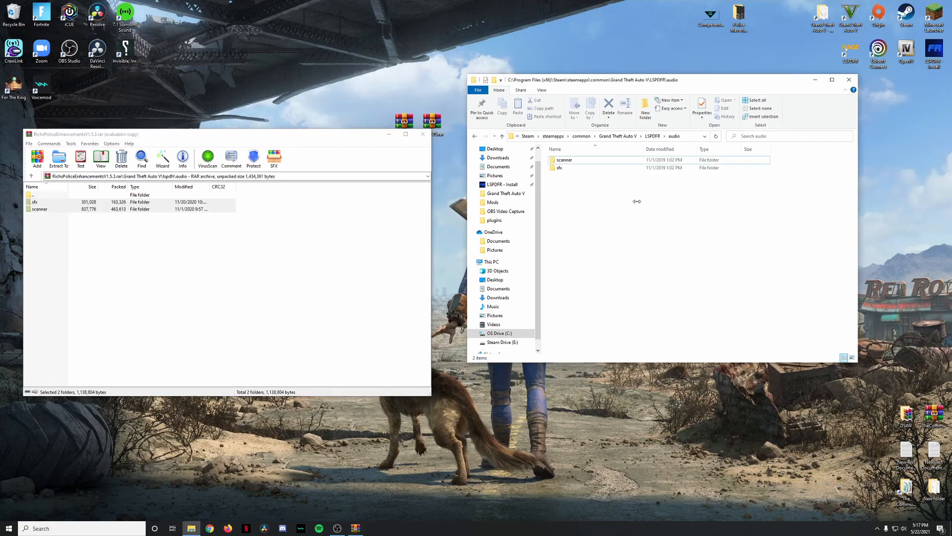
{"action": "left_click", "coordinate": [423, 134]}
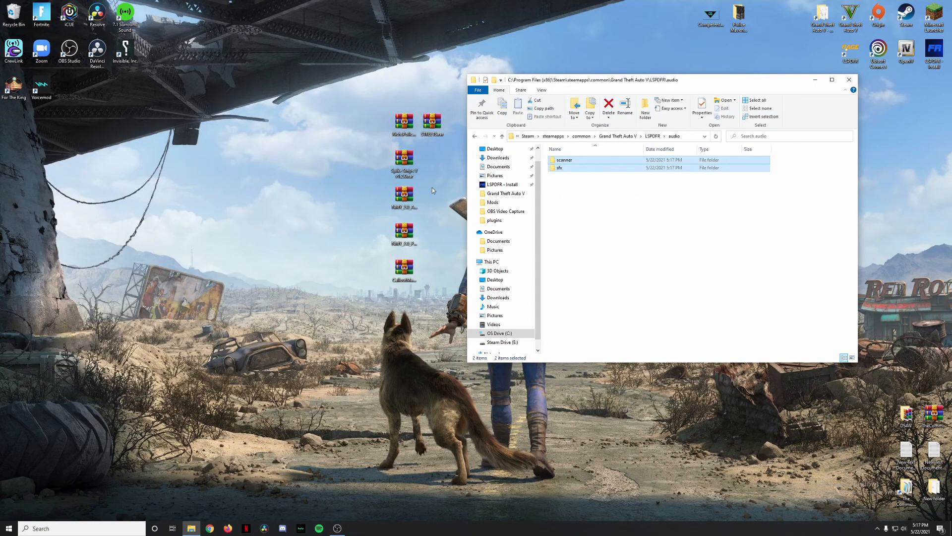
- Open STREETS.rar at its lspdfr\audio\scanner folder and go to the game's LSPDFR\audio\scanner folder
{"action": "double_click", "coordinate": [436, 138]}
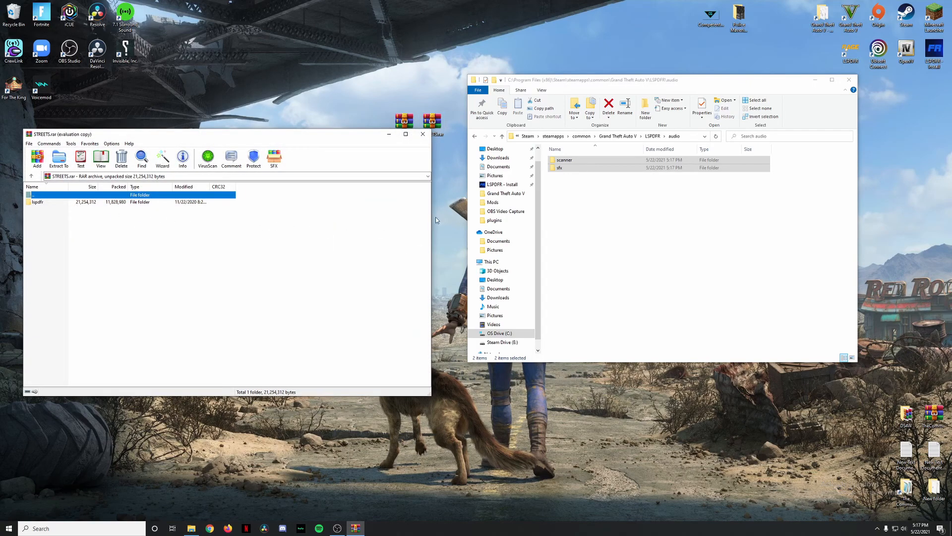
{"action": "left_click", "coordinate": [286, 236]}
{"action": "double_click", "coordinate": [52, 202]}
{"action": "double_click", "coordinate": [52, 202]}
{"action": "double_click", "coordinate": [563, 162]}
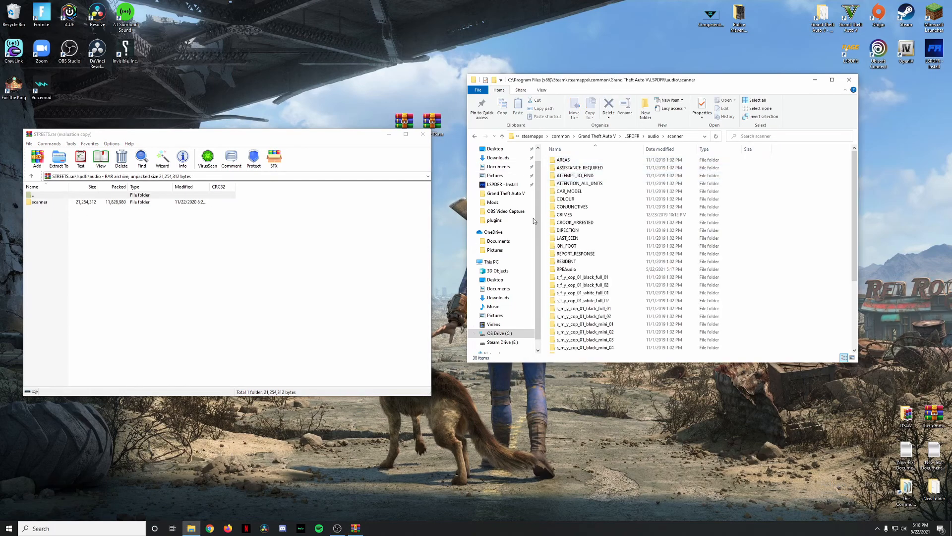
{"action": "double_click", "coordinate": [40, 202]}
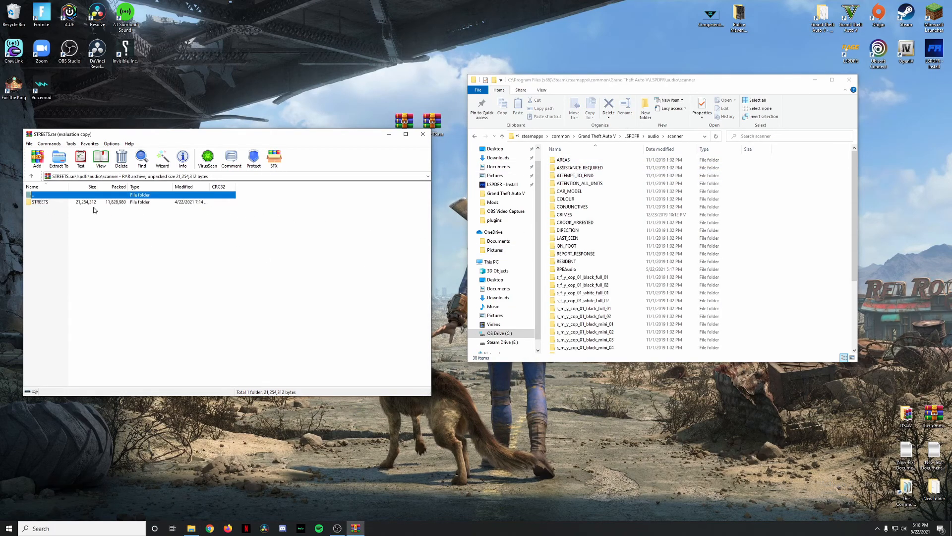
- Copy the STREETS folder from the archive into the game's scanner folder and return to the desktop
{"action": "scroll", "coordinate": [623, 243], "scroll_direction": "down", "scroll_amount": 3}
{"action": "scroll", "coordinate": [614, 233], "scroll_direction": "down", "scroll_amount": 2}
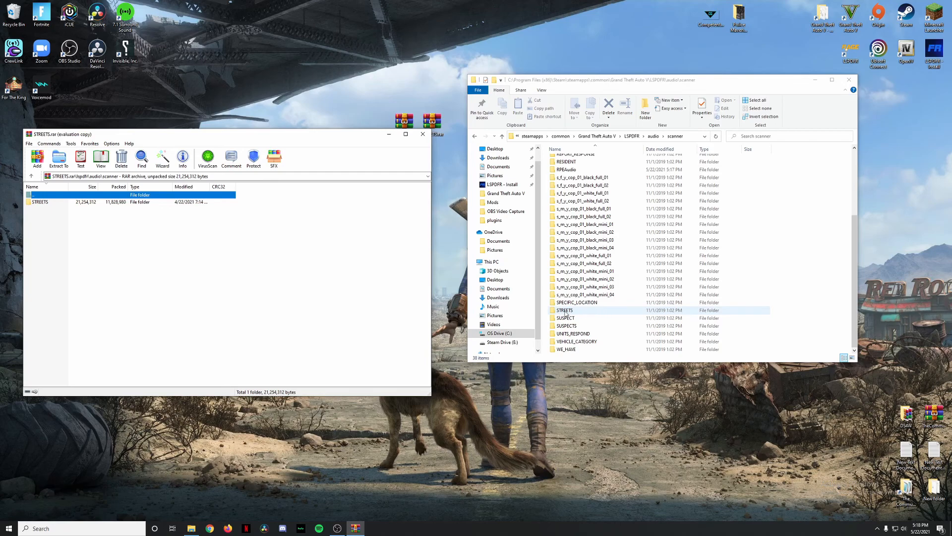
{"action": "left_click", "coordinate": [52, 203]}
{"action": "left_click_drag", "start_coordinate": [66, 204], "coordinate": [819, 253]}
{"action": "key", "text": "super+d"}
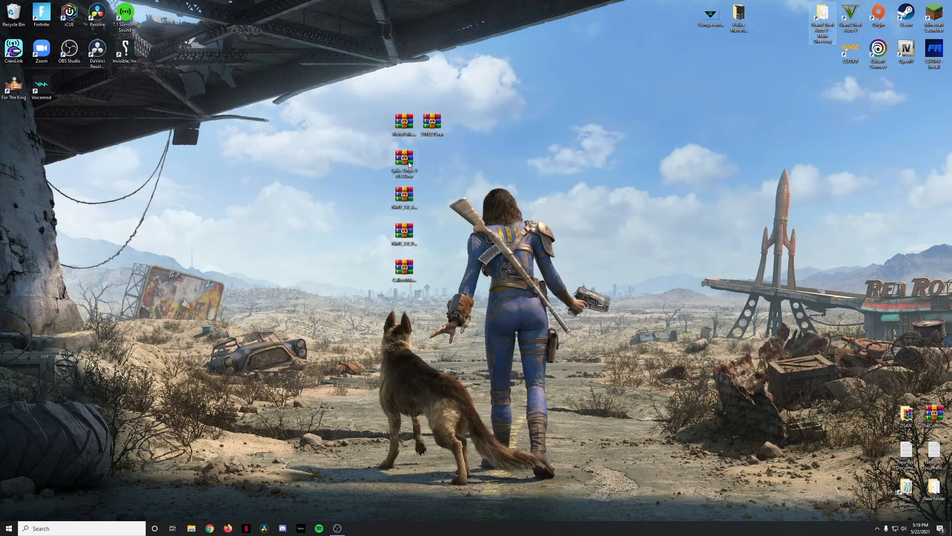
- Open the Plugins folder inside Spike Strips V v1.2.0.rar and the plugins folder in the Grand Theft Auto V directory
{"action": "double_click", "coordinate": [409, 165]}
{"action": "double_click", "coordinate": [69, 203]}
{"action": "left_click", "coordinate": [285, 238]}
{"action": "double_click", "coordinate": [42, 203]}
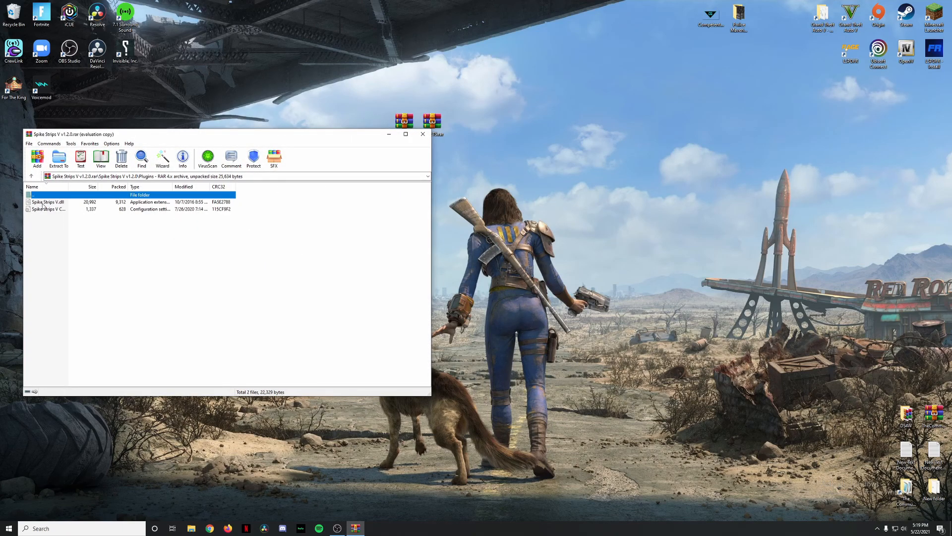
{"action": "double_click", "coordinate": [819, 17]}
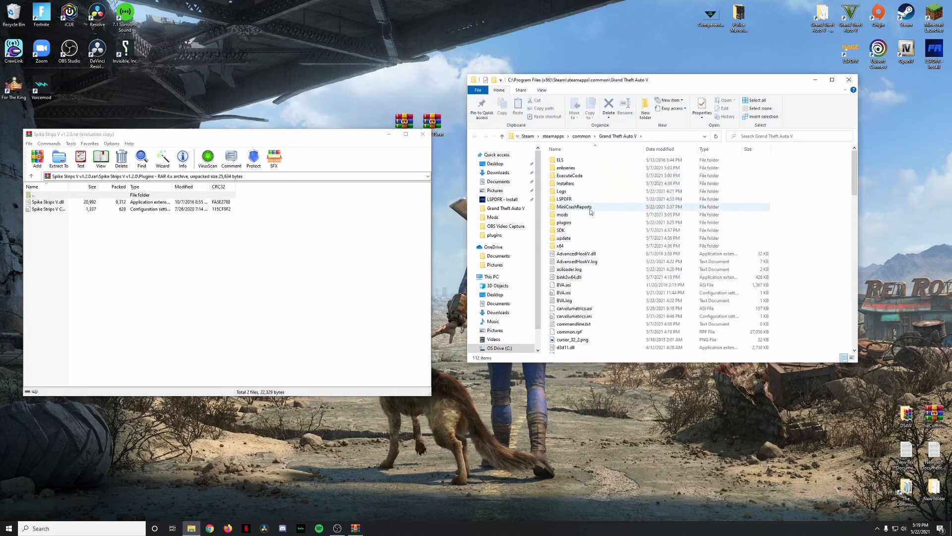
{"action": "double_click", "coordinate": [570, 211]}
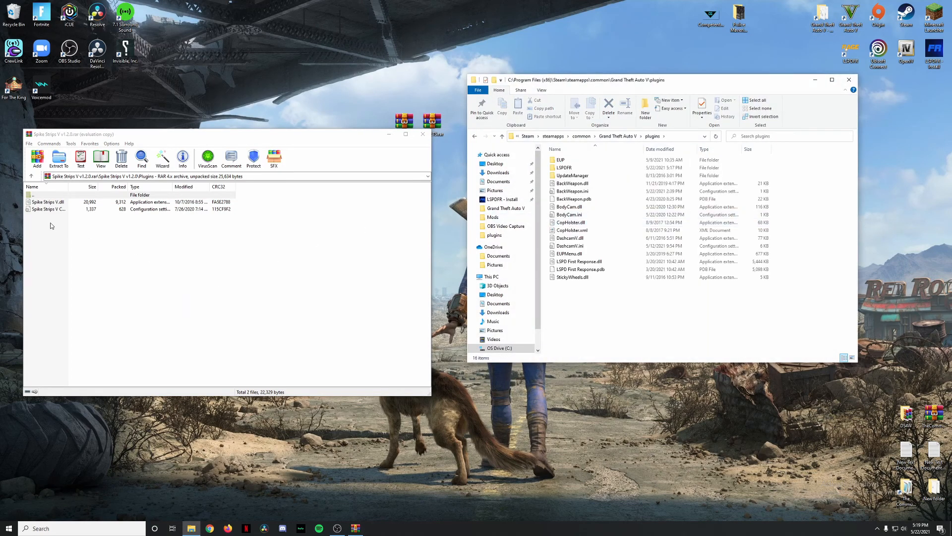
- Open the Spike Strips V configuration file and review the Keys and ControllerButtons sections, including UseKeyboard and UseController
{"action": "left_click", "coordinate": [60, 211]}
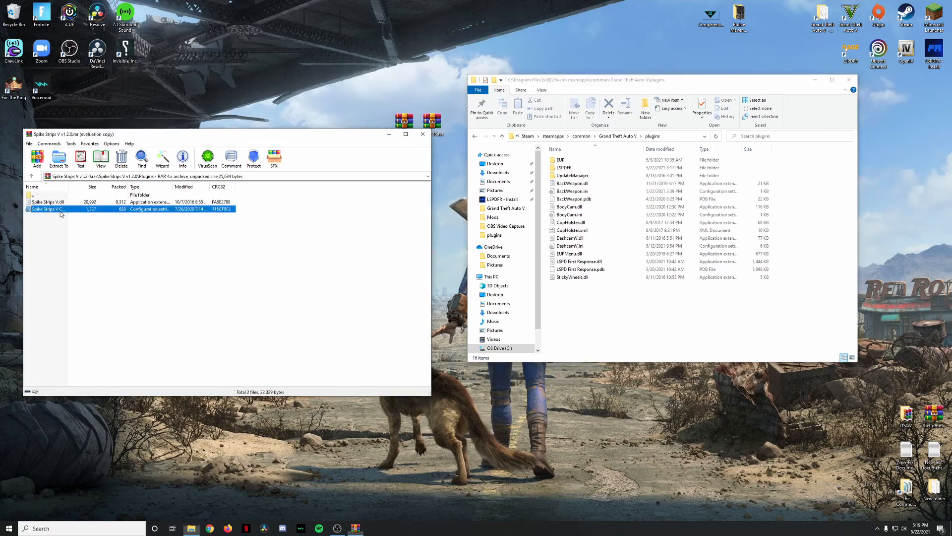
{"action": "double_click", "coordinate": [60, 210]}
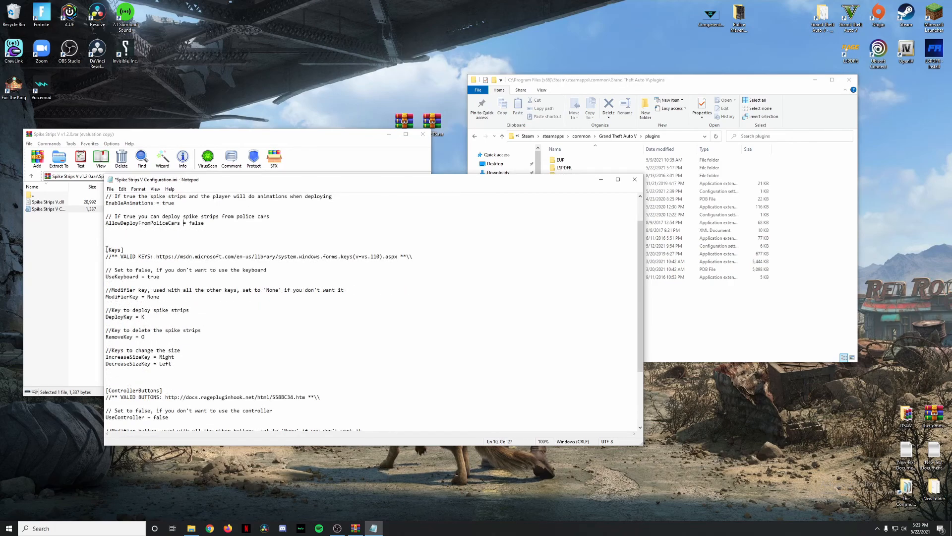
{"action": "left_click_drag", "start_coordinate": [107, 249], "coordinate": [172, 364]}
{"action": "scroll", "coordinate": [174, 330], "scroll_direction": "down", "scroll_amount": 4}
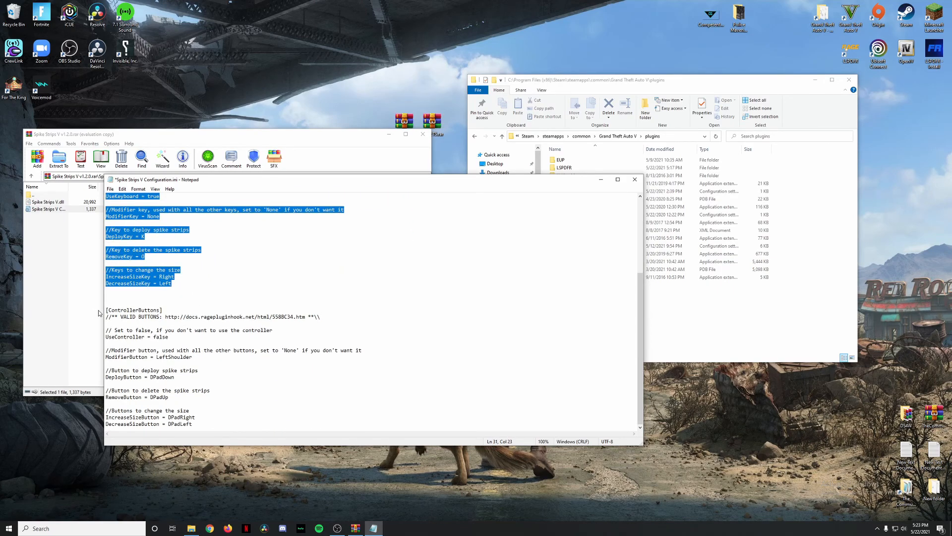
{"action": "left_click_drag", "start_coordinate": [106, 309], "coordinate": [231, 426]}
{"action": "left_click", "coordinate": [233, 419]}
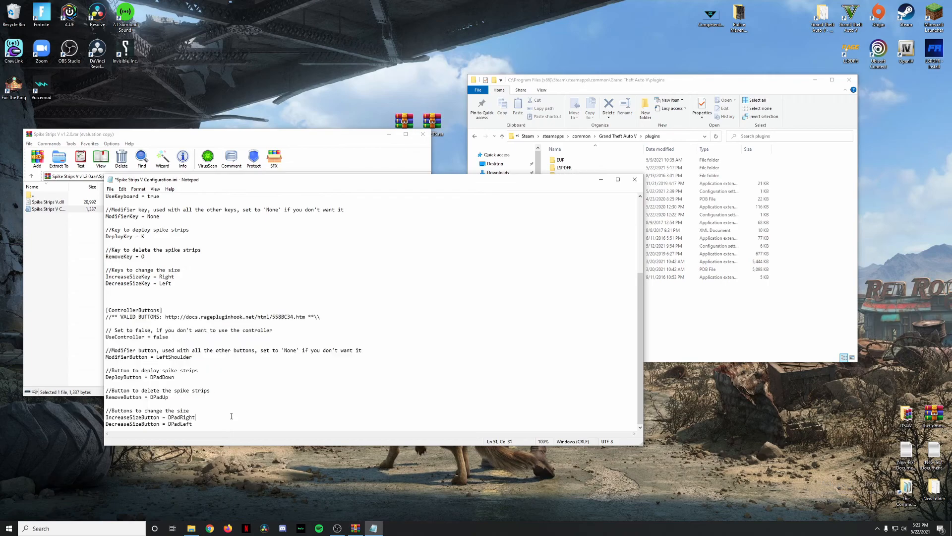
{"action": "scroll", "coordinate": [230, 397], "scroll_direction": "up", "scroll_amount": 4}
{"action": "left_click_drag", "start_coordinate": [160, 276], "coordinate": [107, 277]}
{"action": "scroll", "coordinate": [106, 276], "scroll_direction": "down", "scroll_amount": 2}
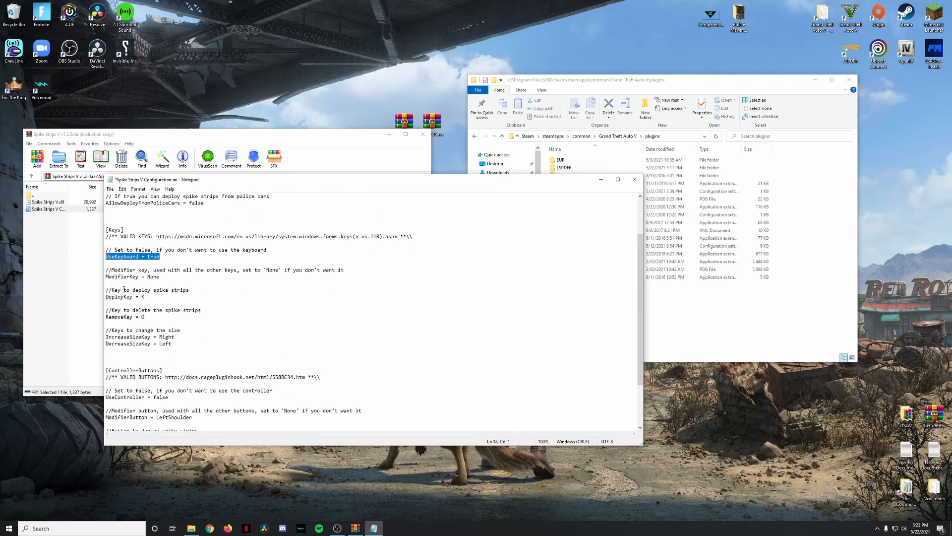
{"action": "left_click_drag", "start_coordinate": [168, 376], "coordinate": [106, 376]}
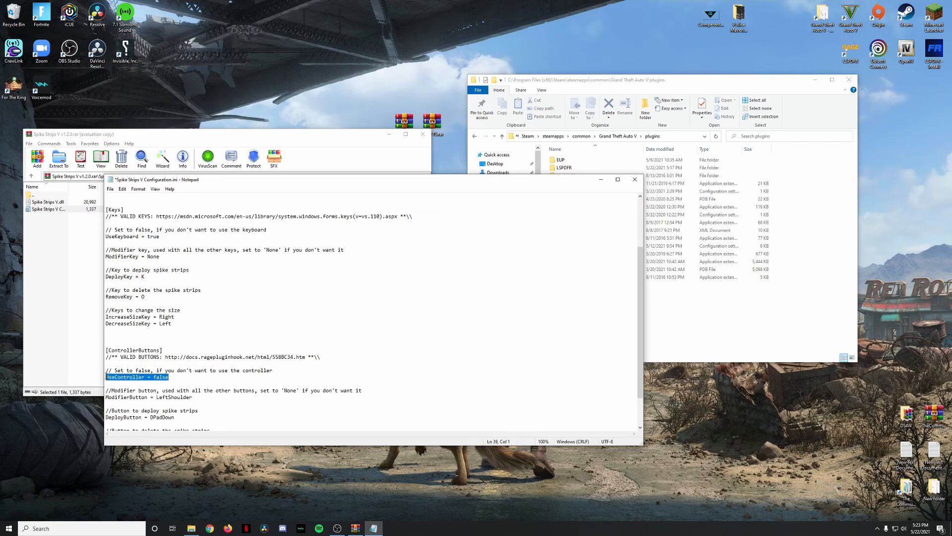
{"action": "scroll", "coordinate": [167, 394], "scroll_direction": "down", "scroll_amount": 2}
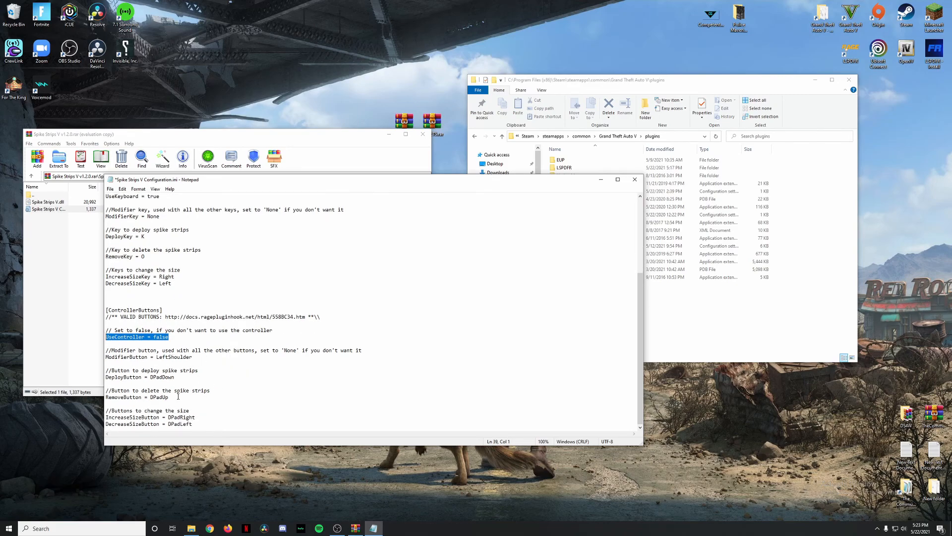
- Set UseController to true, UseKeyboard to false and ModifierButton to RightShoulder in the Spike Strips V configuration
{"action": "left_click", "coordinate": [177, 338]}
{"action": "key", "text": "BackSpace"}
{"action": "key", "text": "BackSpace"}
{"action": "key", "text": "BackSpace"}
{"action": "key", "text": "BackSpace"}
{"action": "key", "text": "BackSpace"}
{"action": "type", "text": "true"}
{"action": "double_click", "coordinate": [155, 196]}
{"action": "type", "text": "false"}
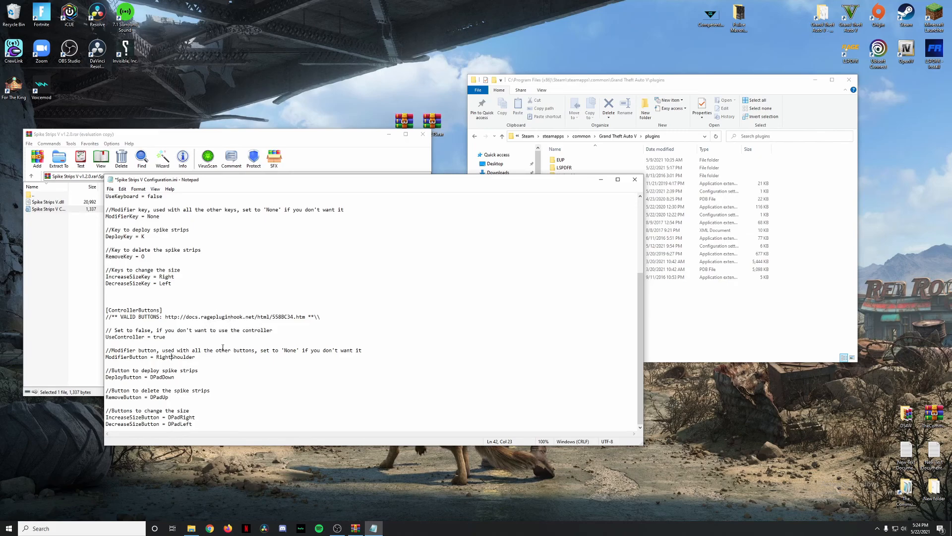
- Save and close the Spike Strips V configuration file and update it in the archive
{"action": "left_click", "coordinate": [111, 189]}
{"action": "left_click", "coordinate": [122, 223]}
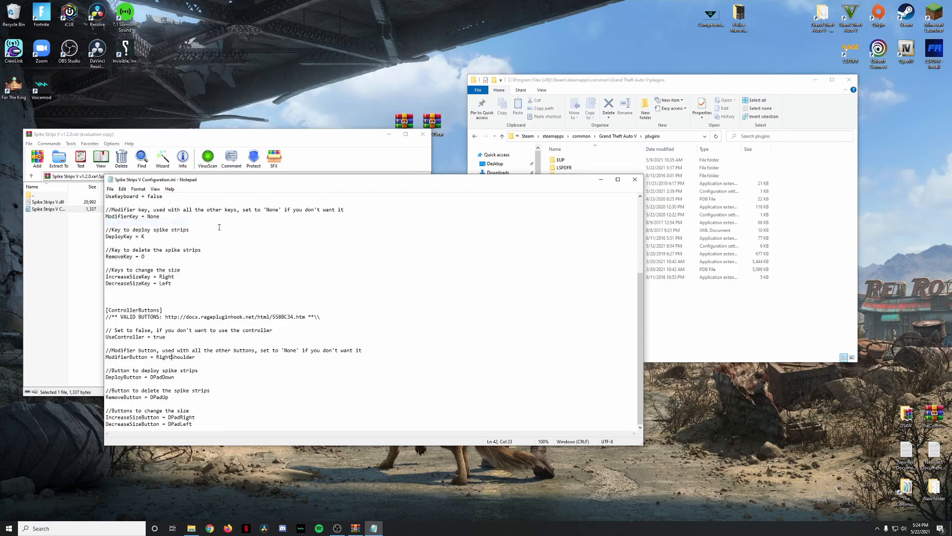
{"action": "left_click", "coordinate": [634, 180]}
{"action": "left_click", "coordinate": [462, 289]}
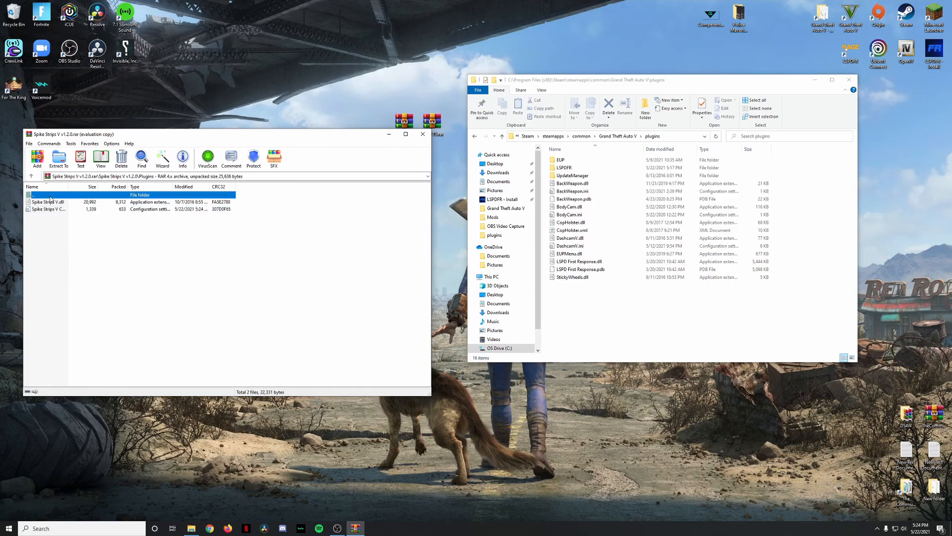
- Copy both Spike Strips V files from the archive into the game's plugins folder
{"action": "left_click", "coordinate": [49, 225]}
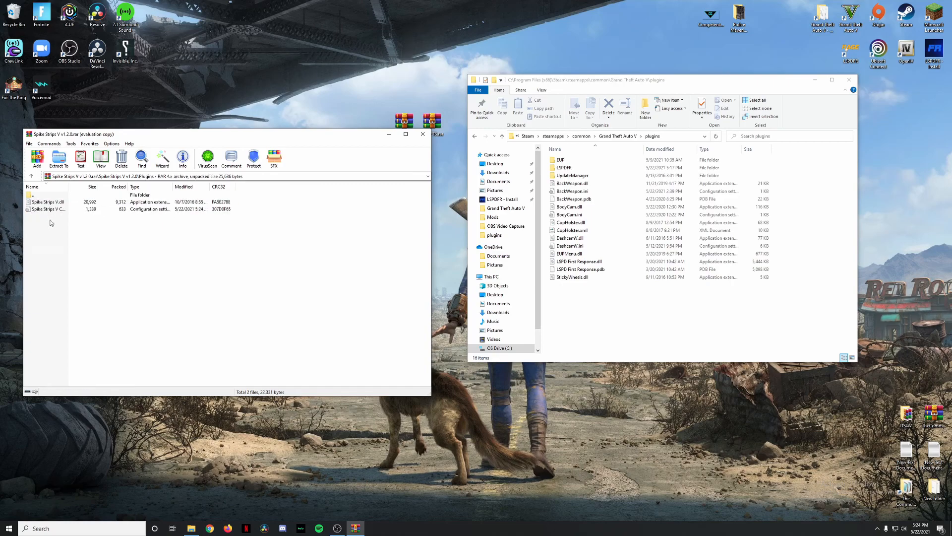
{"action": "key", "text": "ctrl+a"}
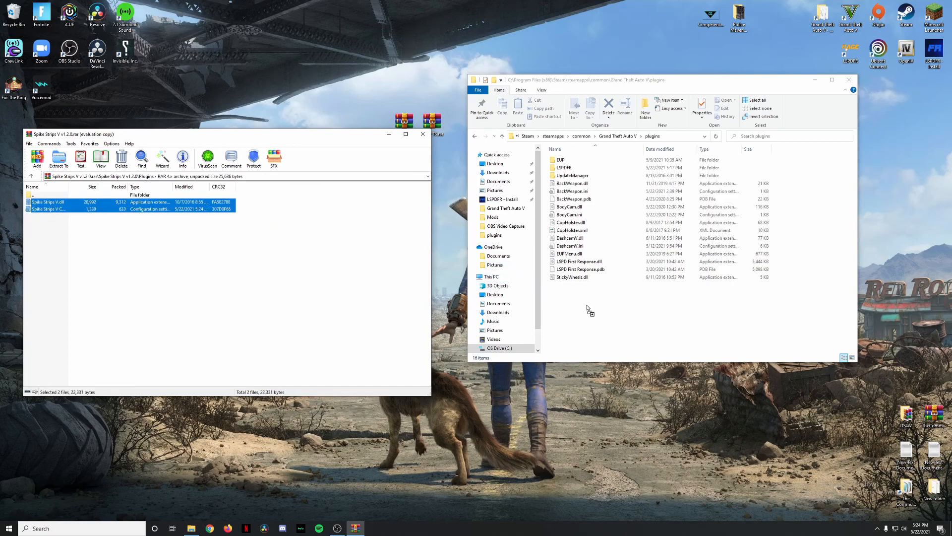
{"action": "left_click_drag", "start_coordinate": [589, 310], "coordinate": [587, 304]}
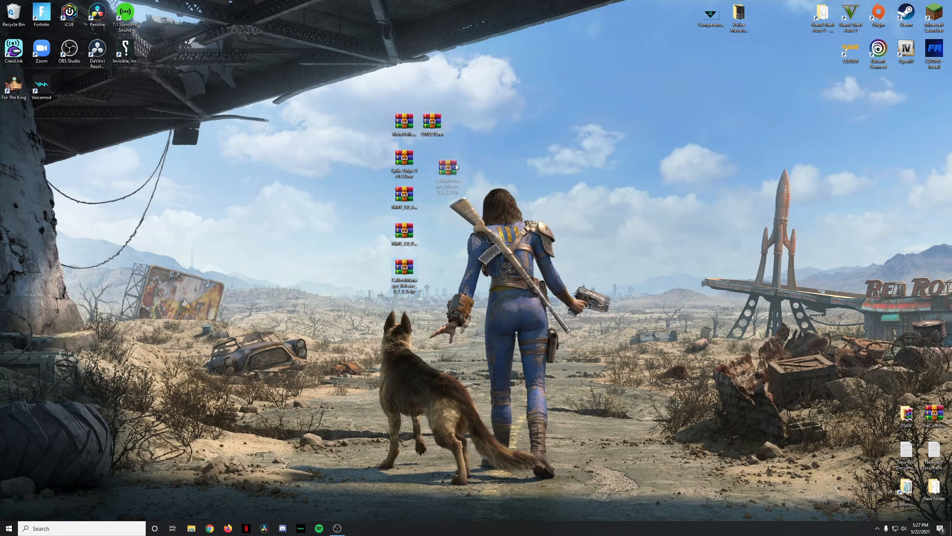
- Rearrange the desktop archives, placing Callout Manager beside Spike Strips V and moving the two NMY 2.0 archives away from the group
{"action": "left_click_drag", "start_coordinate": [455, 171], "coordinate": [456, 174]}
{"action": "left_click_drag", "start_coordinate": [353, 198], "coordinate": [447, 237]}
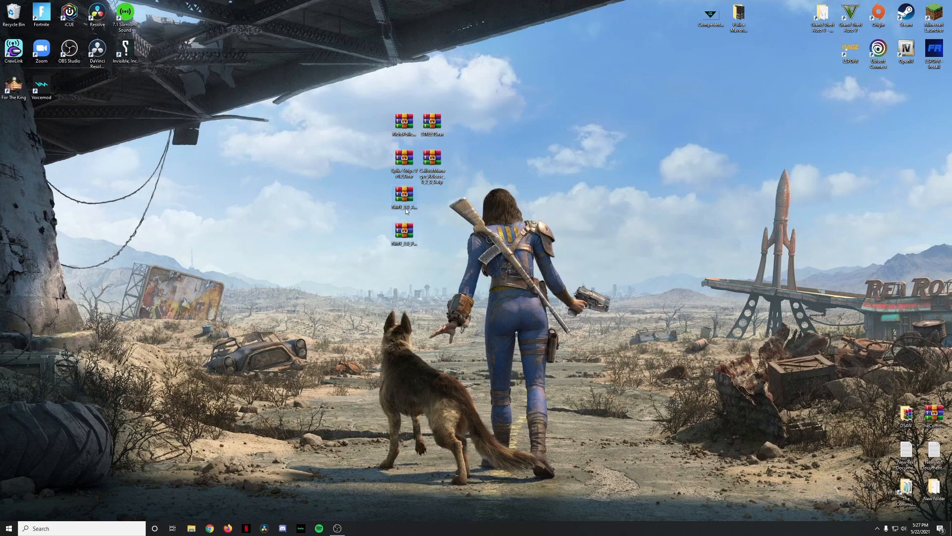
{"action": "left_click_drag", "start_coordinate": [395, 205], "coordinate": [58, 205]}
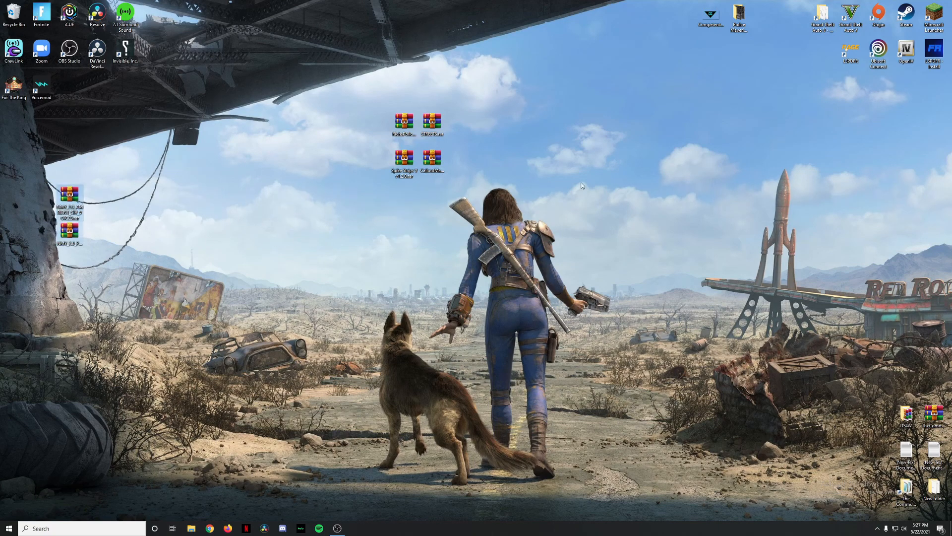
- Launch OpenIV for Grand Theft Auto V and open the POLICE VOICES folder inside NMY_2.0_POLICE_VOICES.rar
{"action": "left_click", "coordinate": [904, 57]}
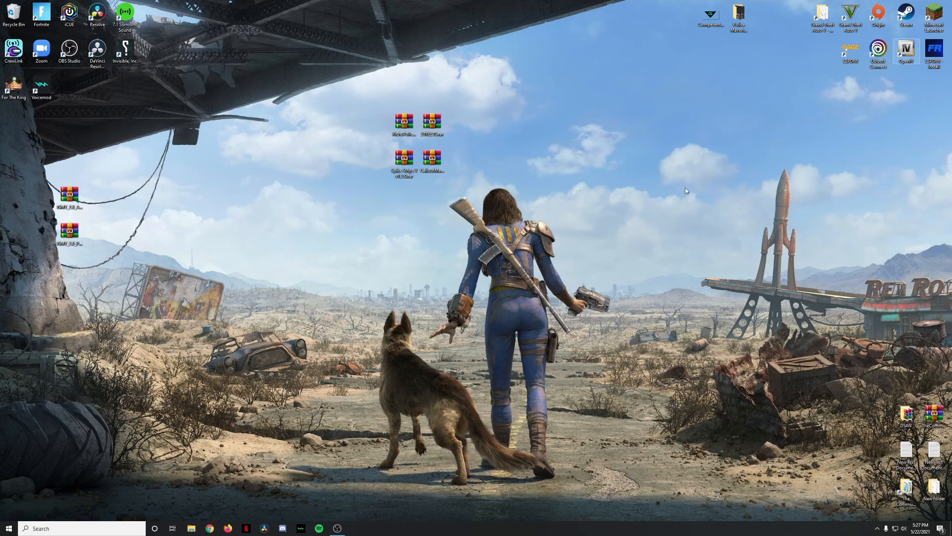
{"action": "left_click", "coordinate": [438, 277]}
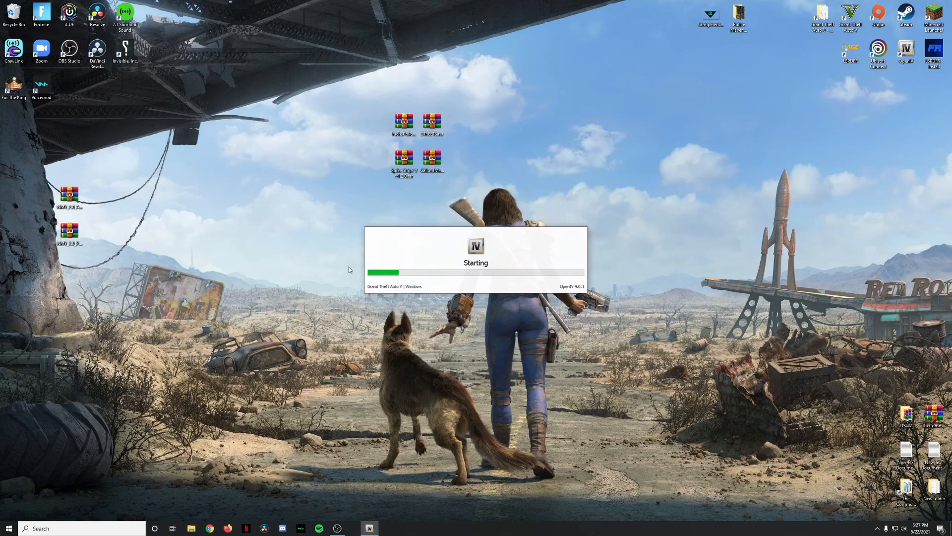
{"action": "double_click", "coordinate": [69, 233]}
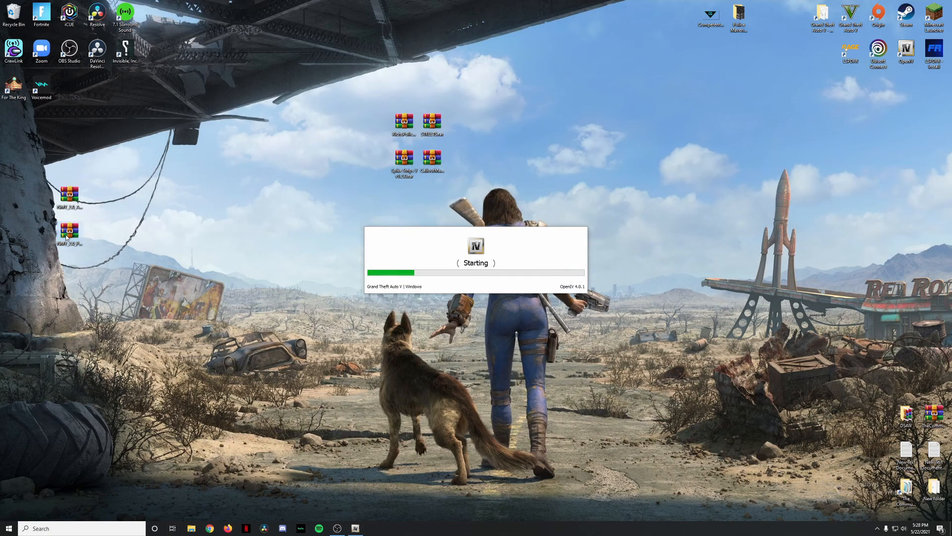
{"action": "left_click", "coordinate": [618, 145]}
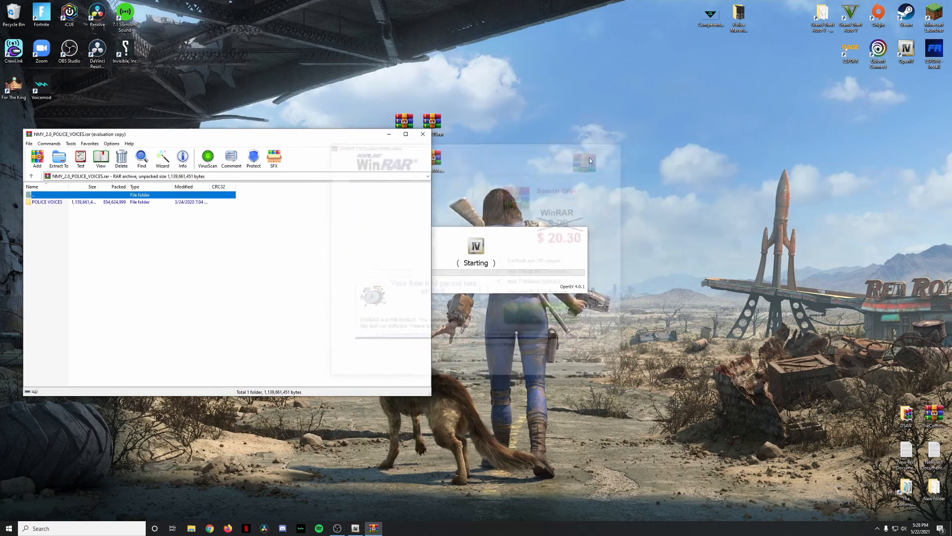
{"action": "double_click", "coordinate": [84, 202]}
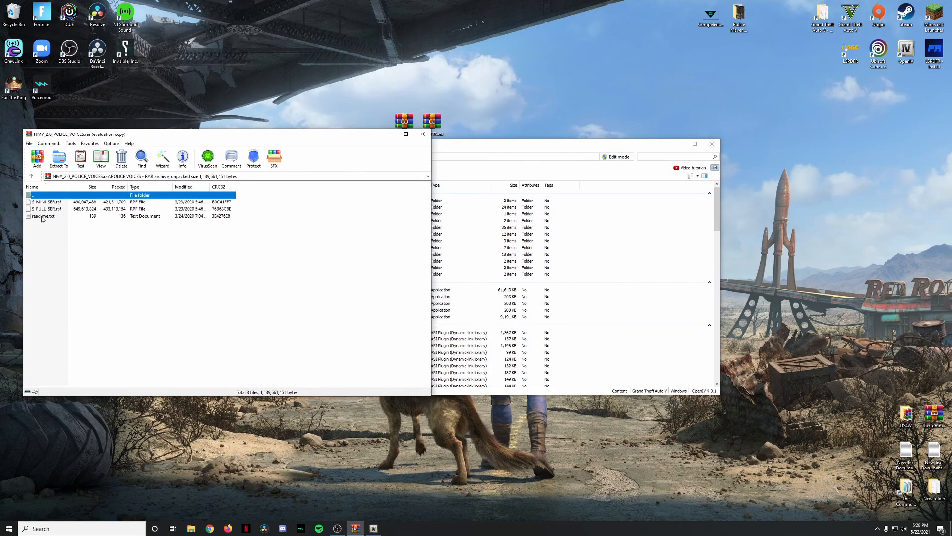
- Read the police voices' read me.txt and open the mods > x64 > audio > sfx folder in OpenIV
{"action": "double_click", "coordinate": [50, 217]}
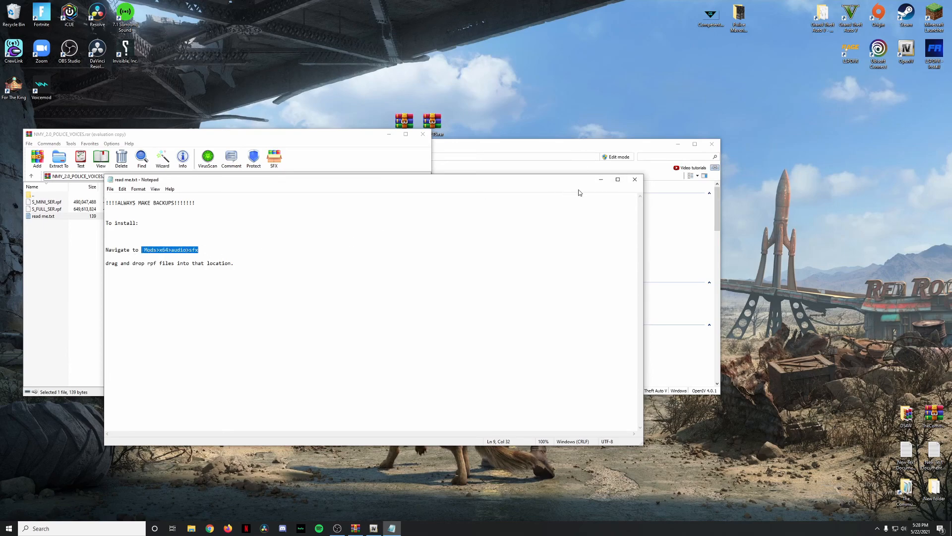
{"action": "left_click", "coordinate": [648, 150]}
{"action": "left_click_drag", "start_coordinate": [647, 149], "coordinate": [769, 117]}
{"action": "left_click", "coordinate": [448, 216]}
{"action": "double_click", "coordinate": [446, 217]}
{"action": "double_click", "coordinate": [470, 177]}
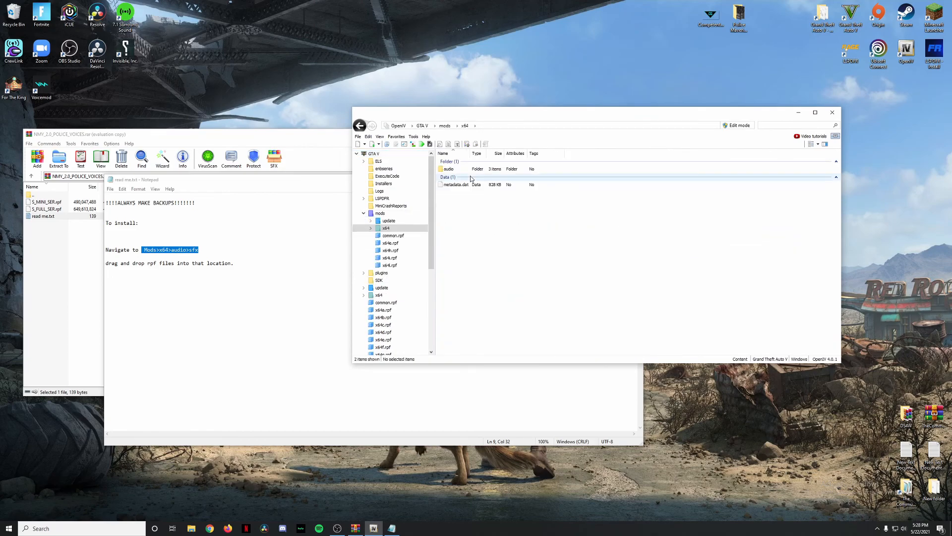
{"action": "double_click", "coordinate": [472, 170]}
{"action": "double_click", "coordinate": [471, 169]}
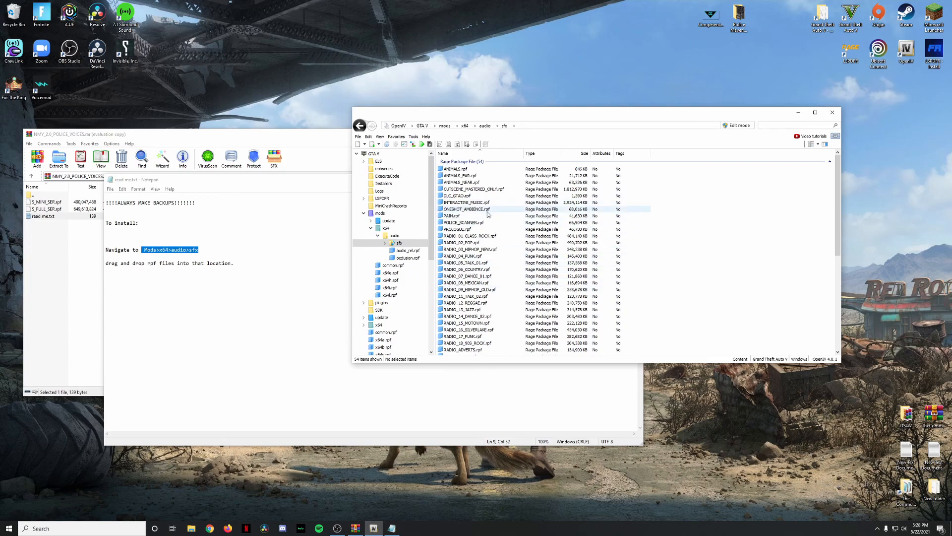
- Locate S_FULL_SER.rpf and S_MINI_SER.rpf in the sfx folder and turn on edit mode
{"action": "scroll", "coordinate": [454, 237], "scroll_direction": "down", "scroll_amount": 8}
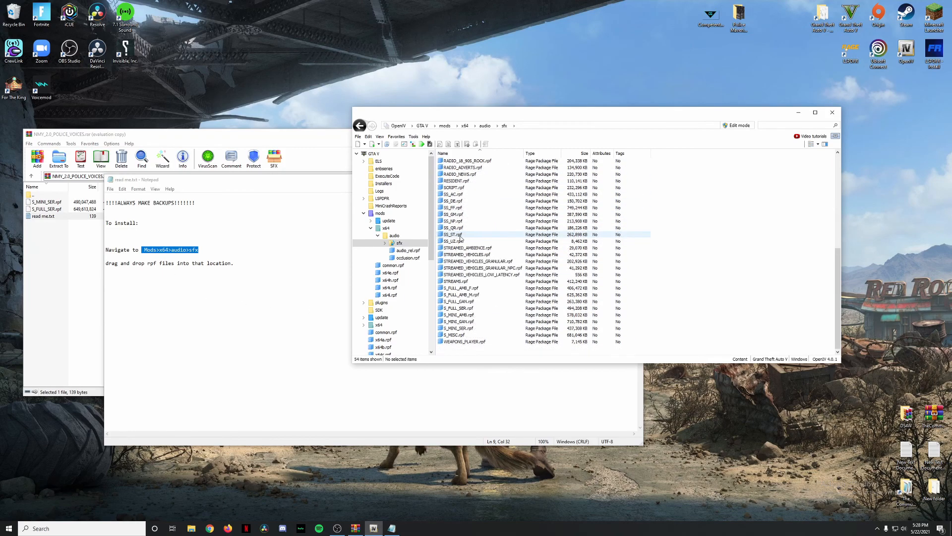
{"action": "left_click", "coordinate": [464, 309]}
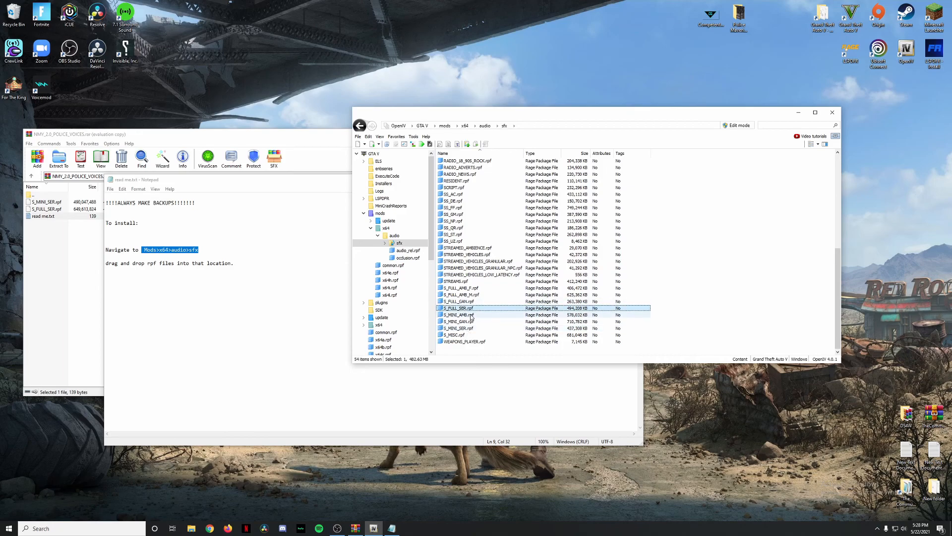
{"action": "left_click", "coordinate": [457, 329]}
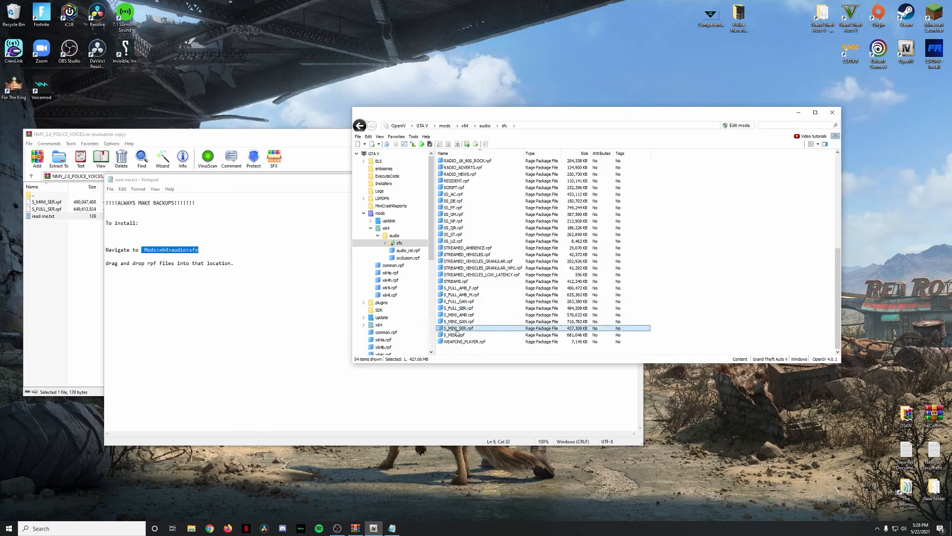
{"action": "left_click", "coordinate": [735, 128]}
{"action": "left_click", "coordinate": [501, 291]}
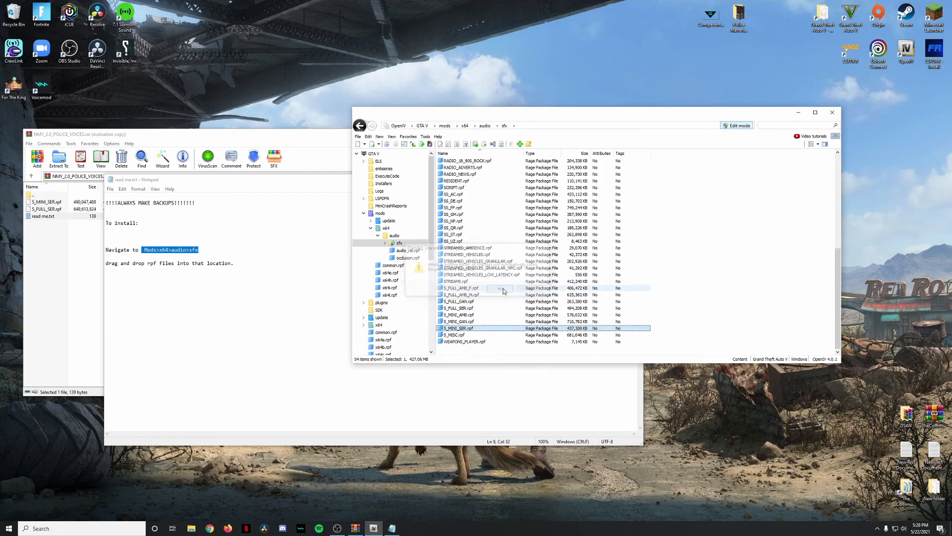
- Copy S_MINI_SER.rpf and S_FULL_SER.rpf from the police voices archive into the sfx folder and close the archive
{"action": "left_click", "coordinate": [69, 202]}
{"action": "left_click_drag", "start_coordinate": [299, 205], "coordinate": [141, 210]}
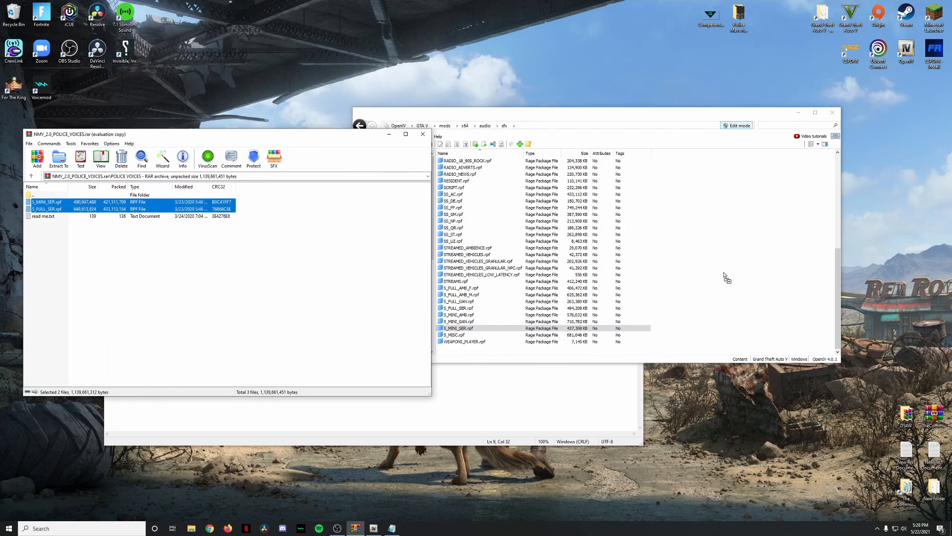
{"action": "left_click_drag", "start_coordinate": [760, 308], "coordinate": [759, 308]}
{"action": "left_click", "coordinate": [424, 133]}
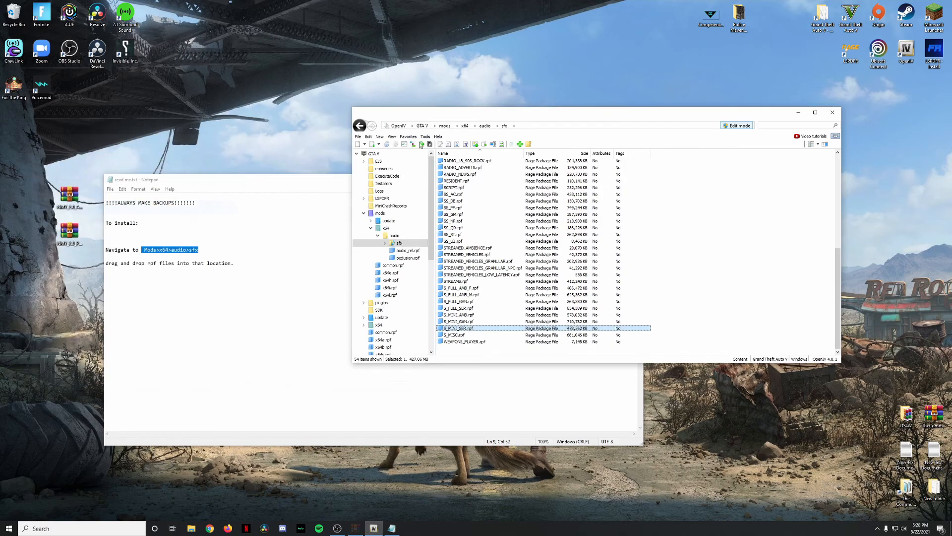
- Close the read me and open the AMBIENT CIV VOICES folder inside NMY_2.0_AMBIENT_CIV_VOICES.rar
{"action": "left_click", "coordinate": [74, 198]}
{"action": "double_click", "coordinate": [73, 202]}
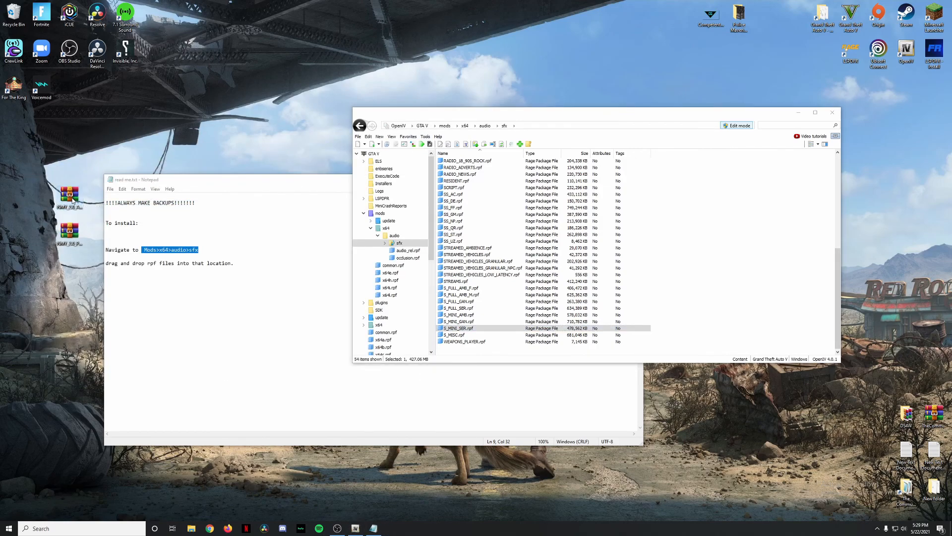
{"action": "left_click", "coordinate": [485, 402]}
{"action": "left_click", "coordinate": [635, 180]}
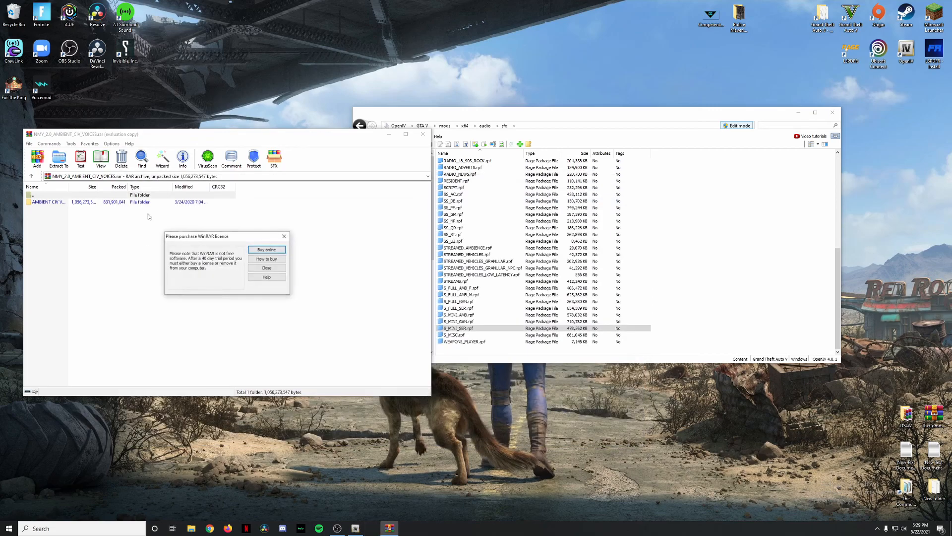
{"action": "left_click", "coordinate": [285, 236]}
{"action": "double_click", "coordinate": [55, 201]}
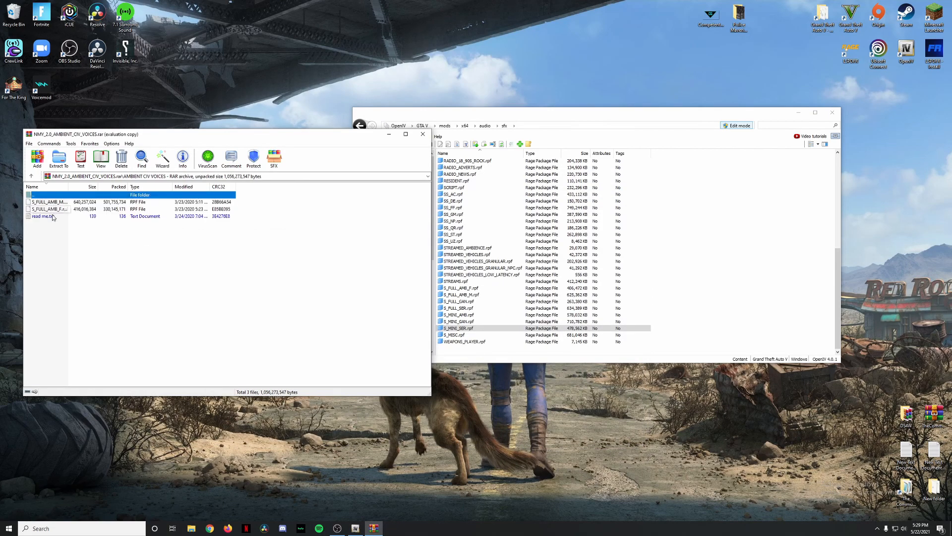
- Read the ambient voices' read me.txt and match S_FULL_AMB_M.rpf and S_FULL_AMB_F.rpf with their counterparts in the sfx folder
{"action": "double_click", "coordinate": [52, 216]}
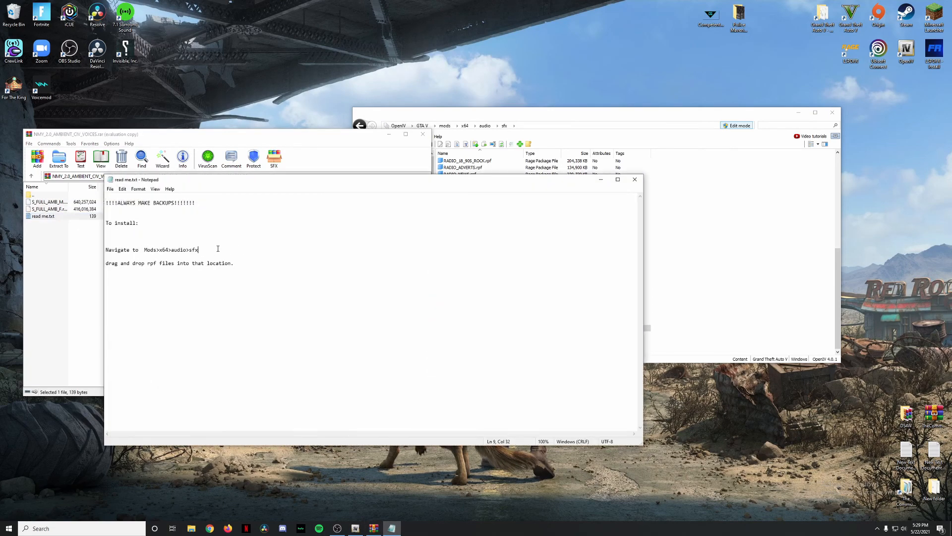
{"action": "left_click", "coordinate": [634, 179]}
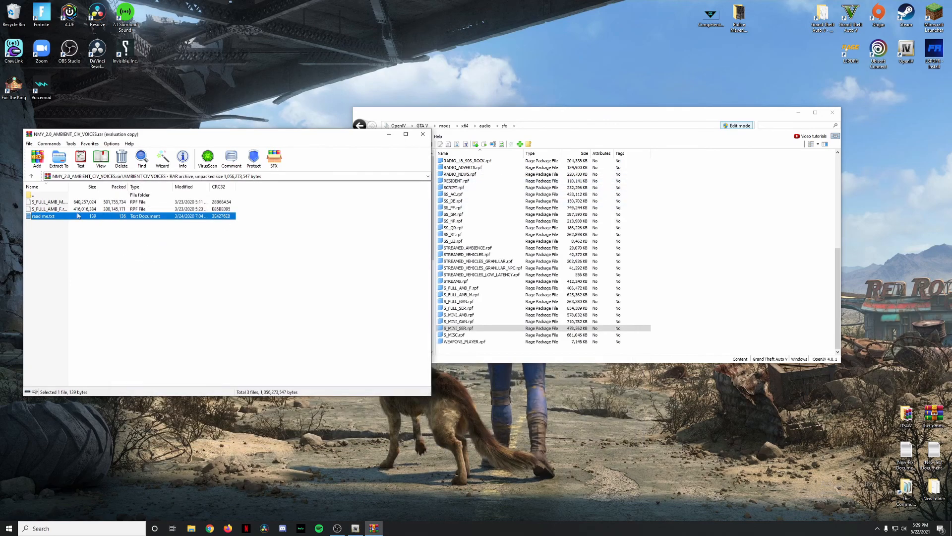
{"action": "left_click", "coordinate": [55, 202]}
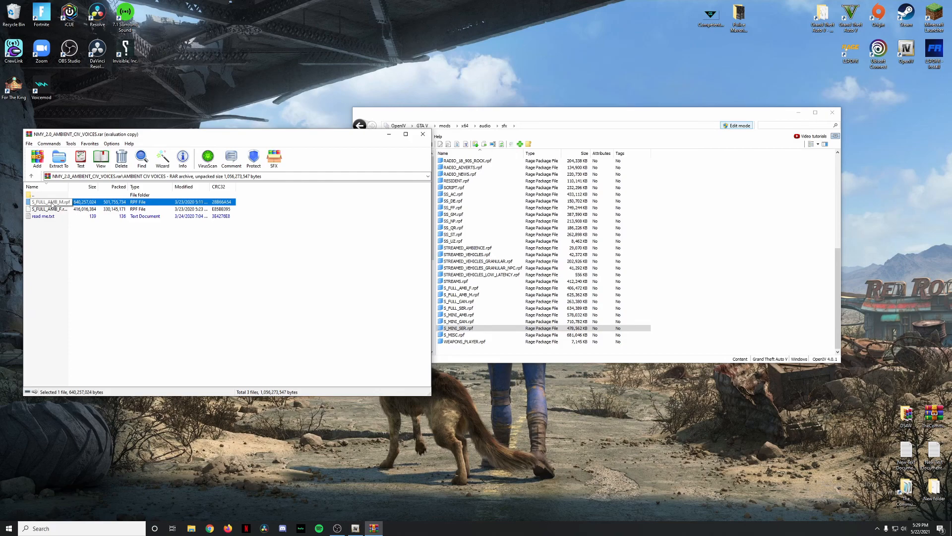
{"action": "left_click", "coordinate": [47, 209]}
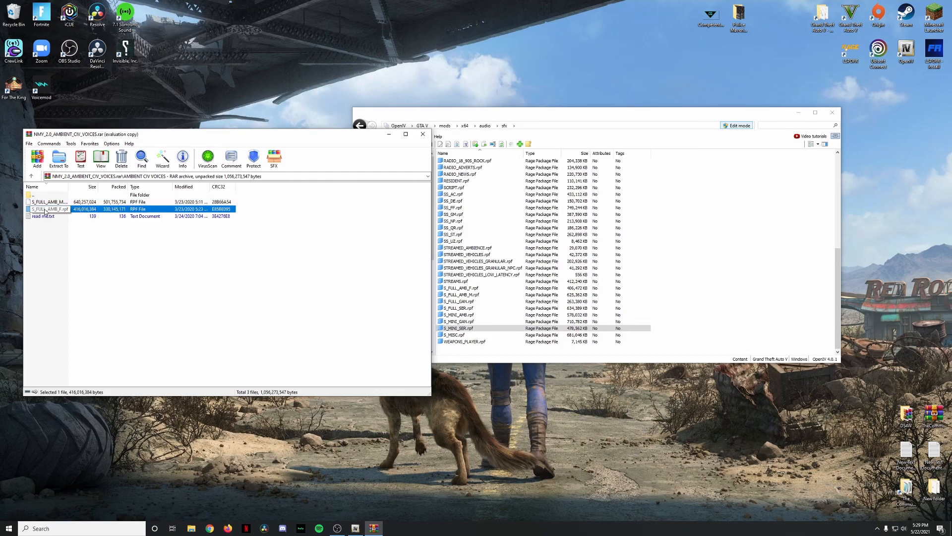
{"action": "left_click", "coordinate": [457, 289]}
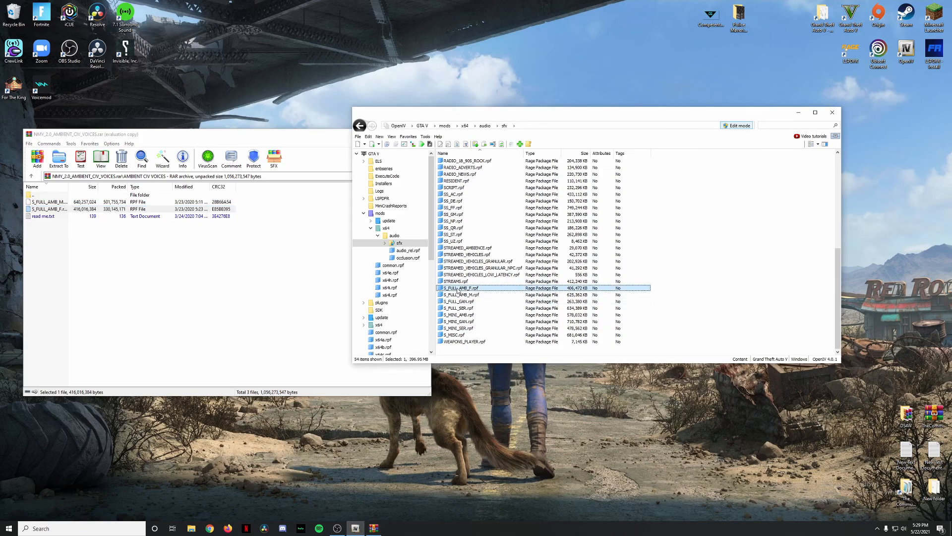
{"action": "left_click", "coordinate": [459, 295]}
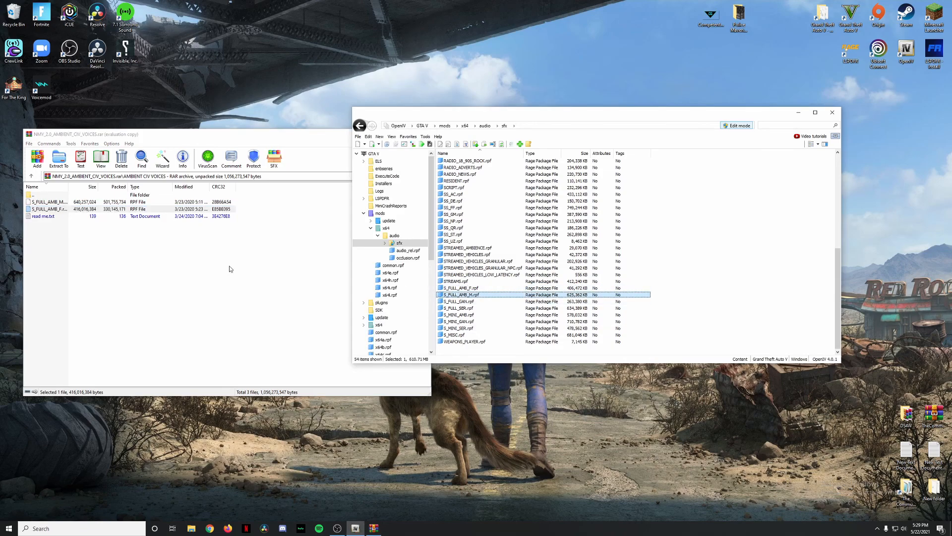
- Copy S_FULL_AMB_M.rpf and S_FULL_AMB_F.rpf into the sfx folder, then close OpenIV and the archive
{"action": "left_click", "coordinate": [263, 214]}
{"action": "left_click_drag", "start_coordinate": [247, 204], "coordinate": [209, 209]}
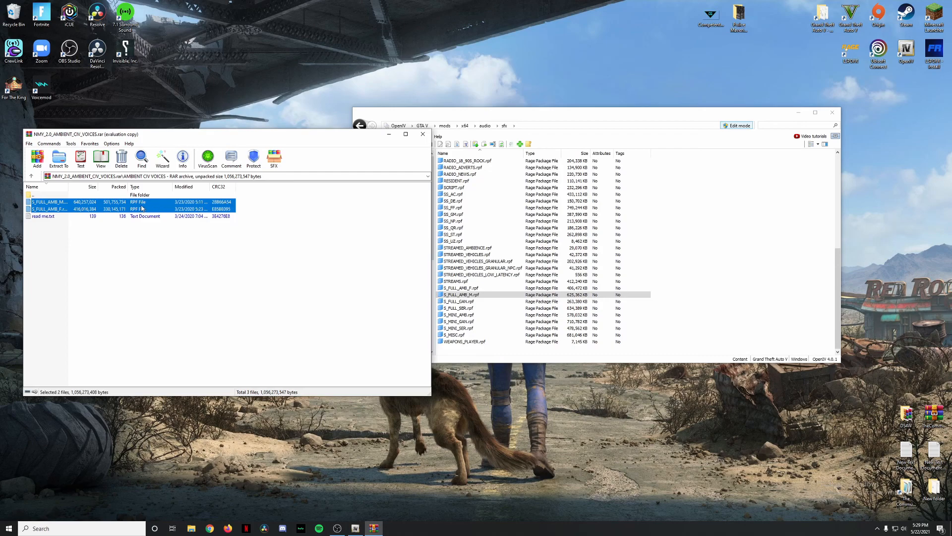
{"action": "left_click_drag", "start_coordinate": [730, 274], "coordinate": [731, 273]}
{"action": "left_click", "coordinate": [747, 134]}
{"action": "left_click", "coordinate": [832, 112]}
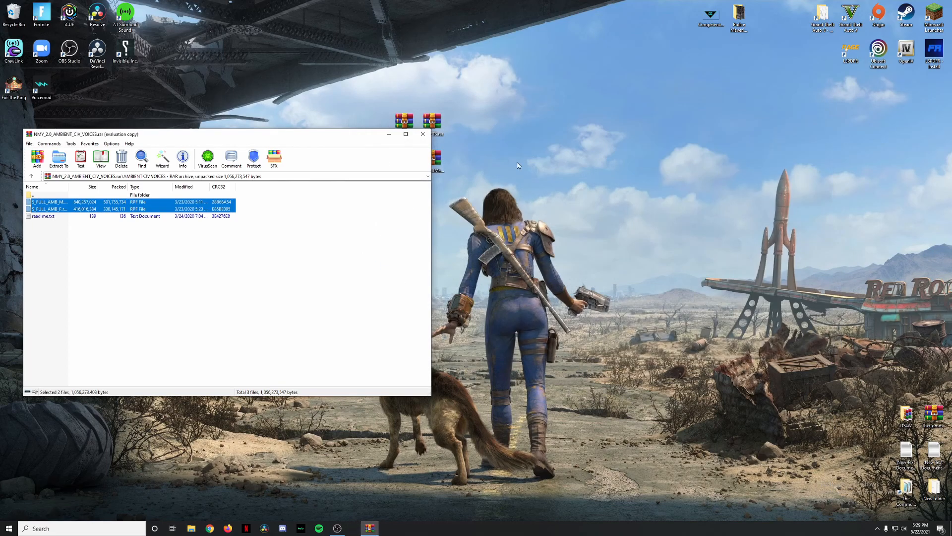
{"action": "left_click", "coordinate": [421, 135]}
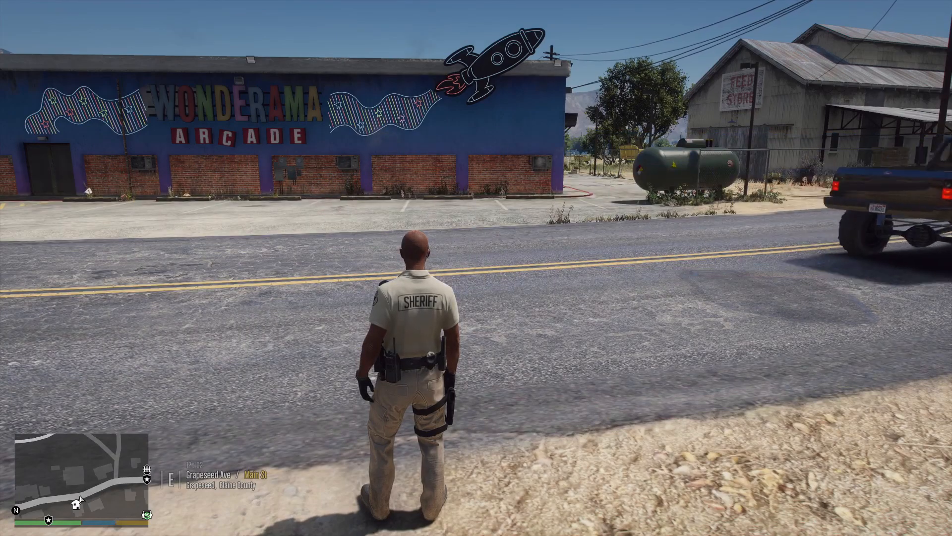
{"action": "key", "text": "k"}
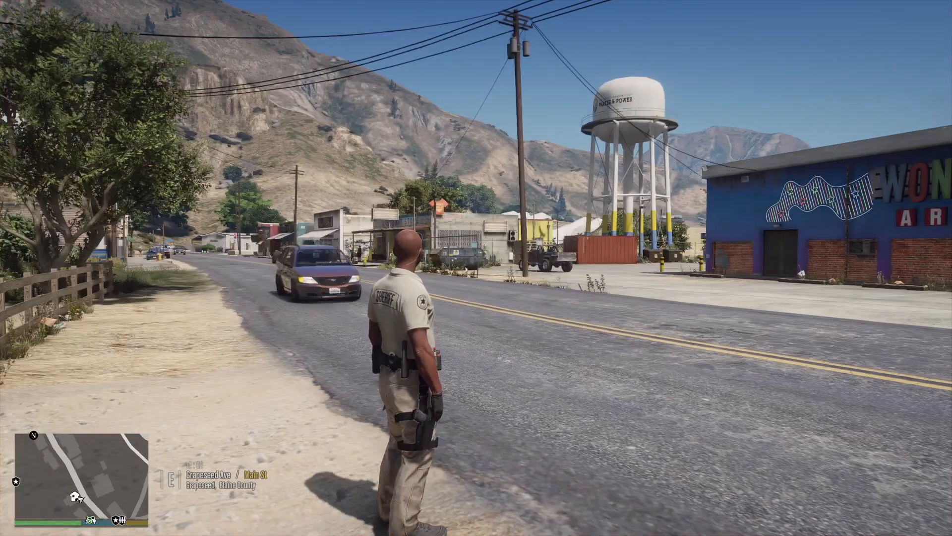
{"action": "key", "text": "e"}
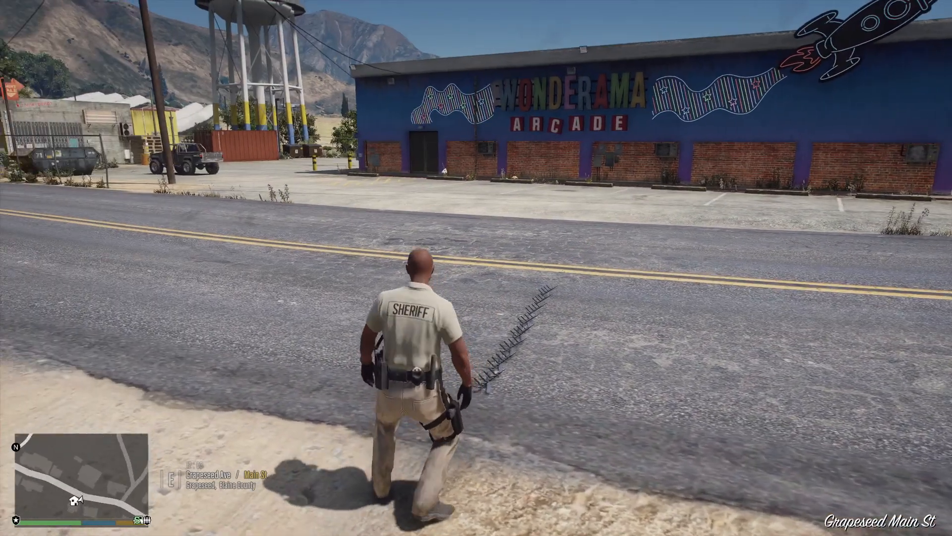
{"action": "key", "text": "F1"}
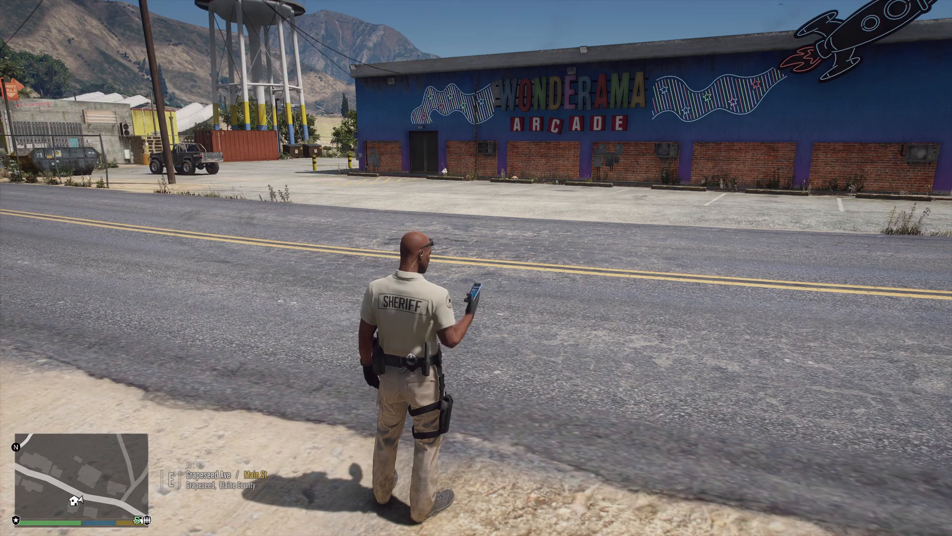
{"action": "key", "text": "e"}
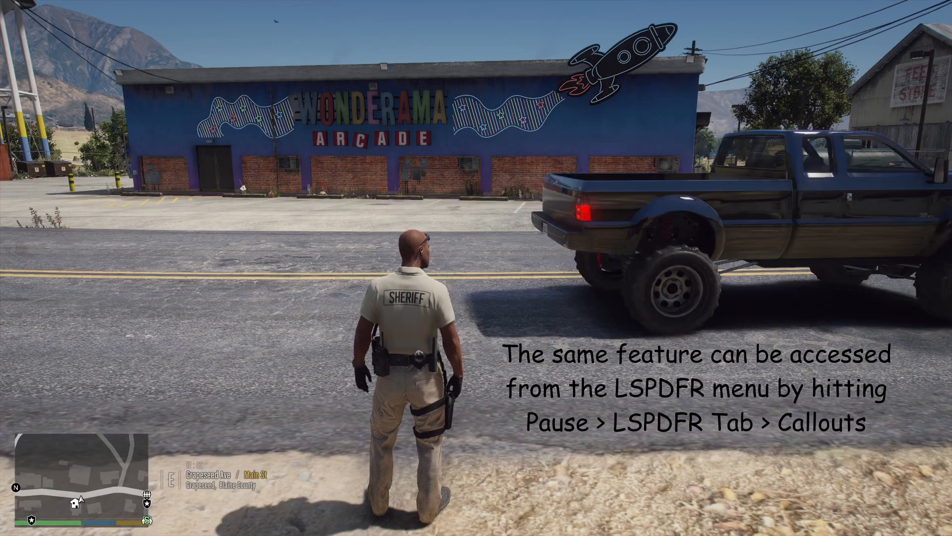
- Open Callout Manager in the game and start the Pursuit callout from the LSPD First Response list
{"action": "key", "text": "F5"}
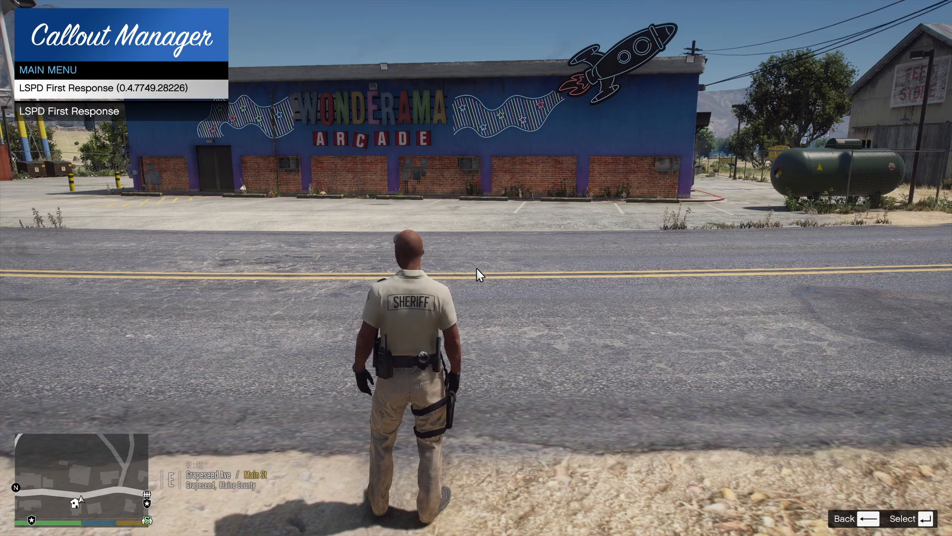
{"action": "key", "text": "Return"}
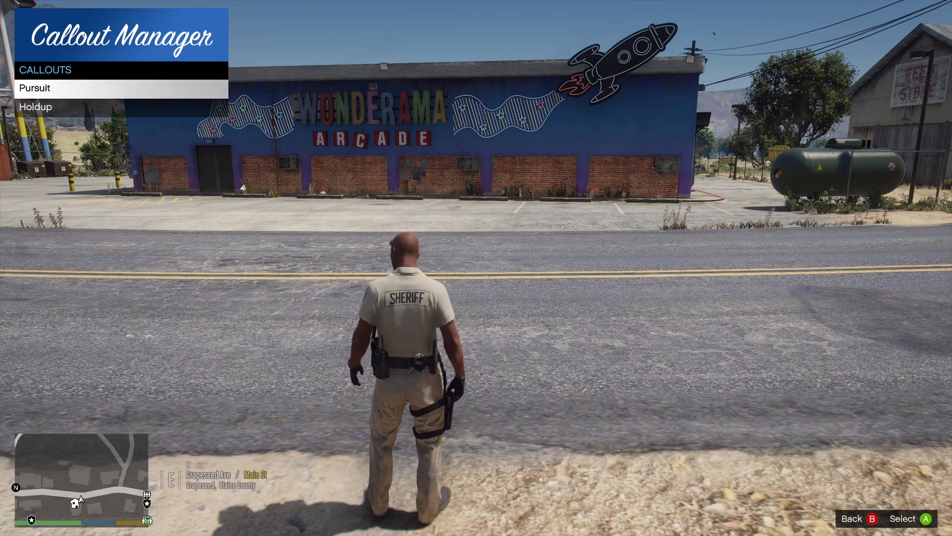
{"action": "key", "text": "Down"}
{"action": "key", "text": "Up"}
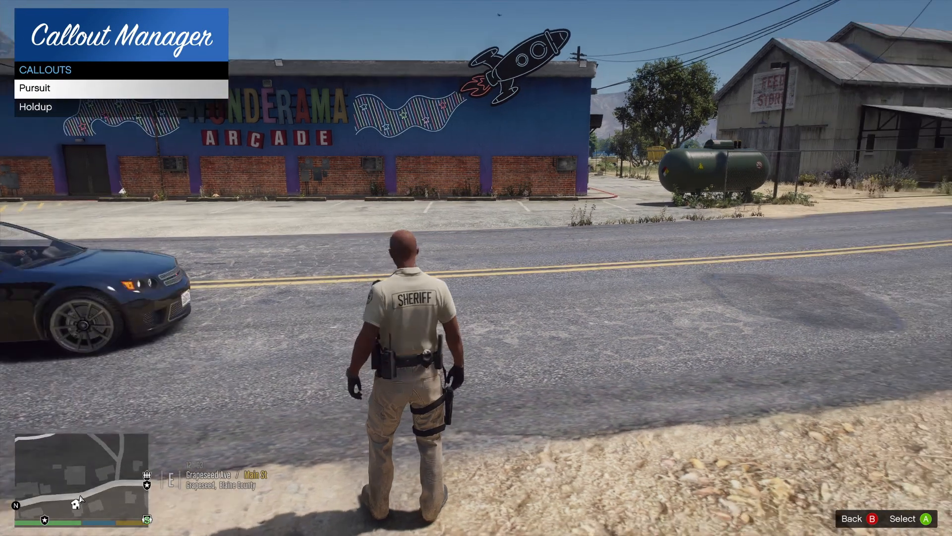
{"action": "key", "text": "BackSpace"}
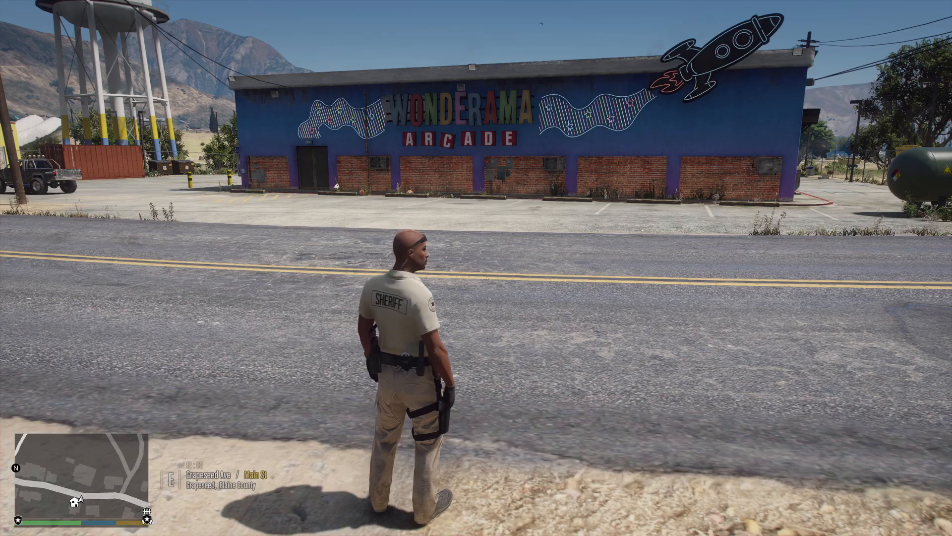
{"action": "key", "text": "w"}
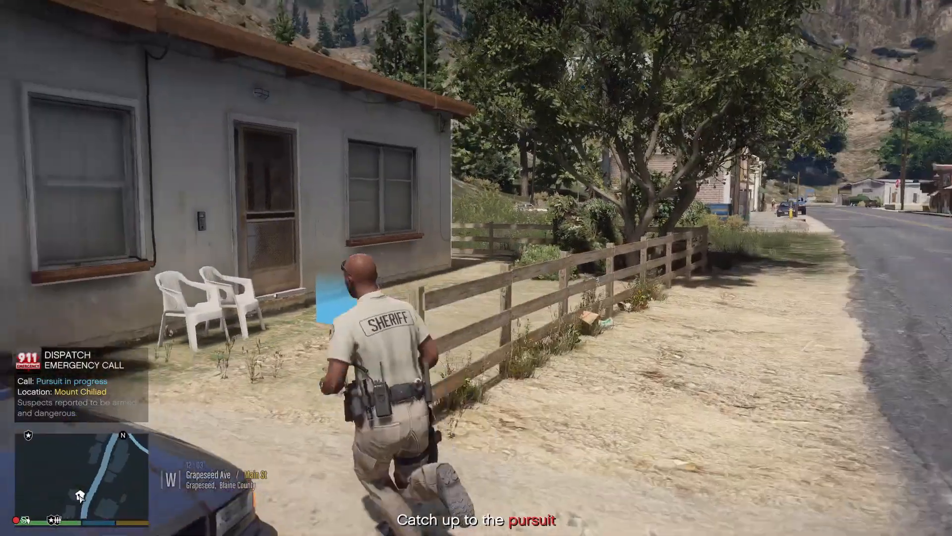
{"action": "key", "text": "f"}
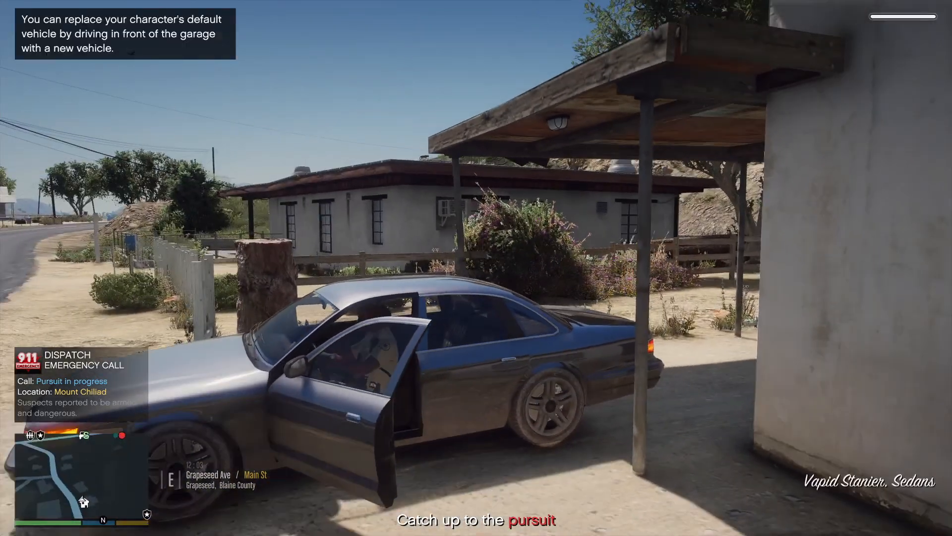
{"action": "key", "text": "s"}
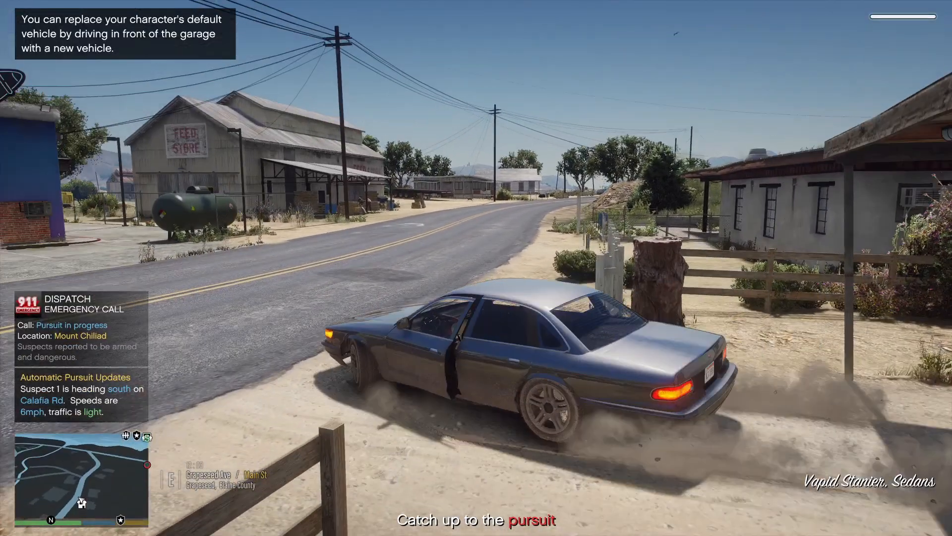
{"action": "key", "text": "w"}
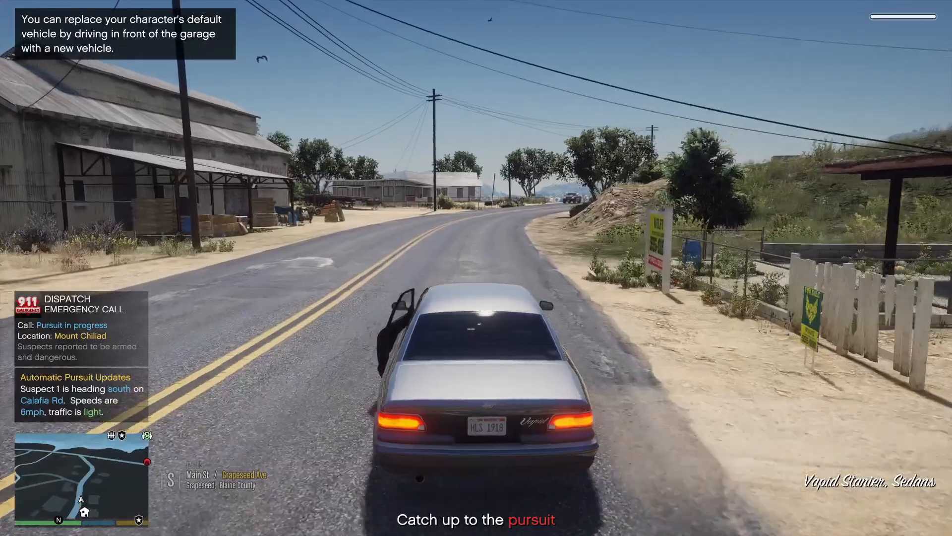
{"action": "key", "text": "w"}
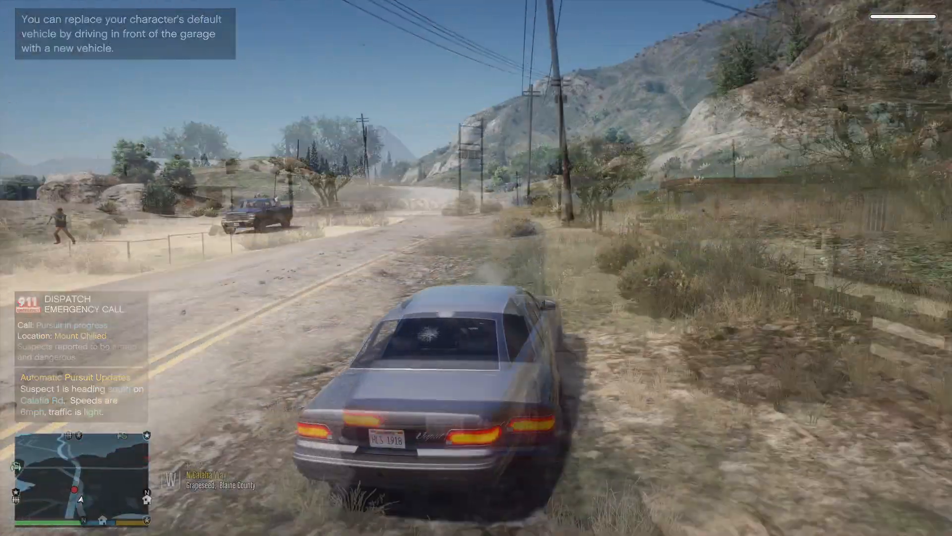
{"action": "key", "text": "w"}
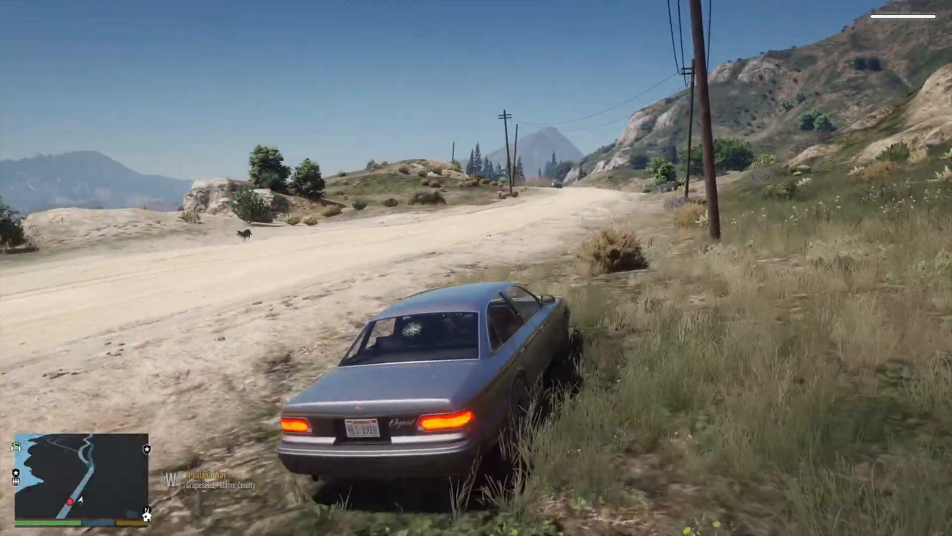
- Turn the car onto North Calafia Way and chase the fleeing suspect's vehicle east towards Main St
{"action": "key", "text": "a"}
{"action": "key", "text": "w"}
{"action": "key", "text": "a"}
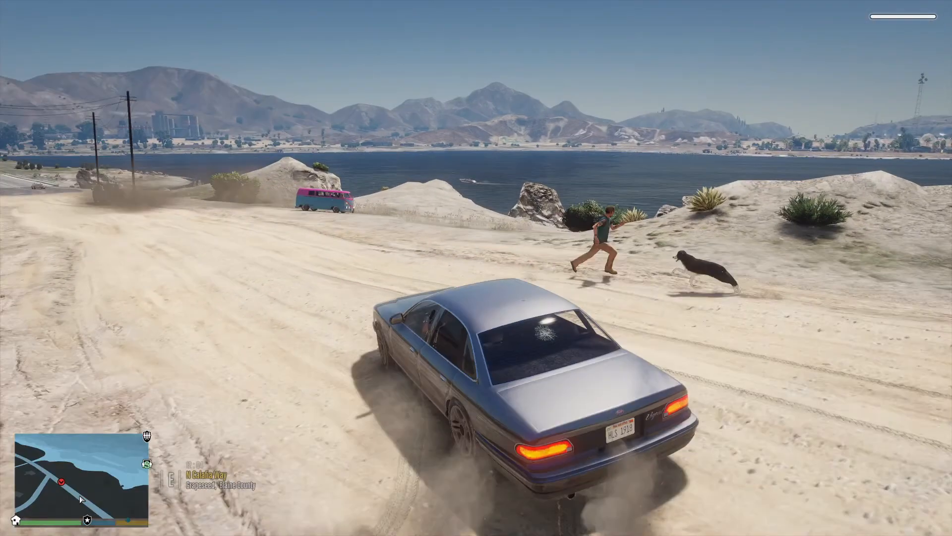
{"action": "key", "text": "w"}
{"action": "key", "text": "a"}
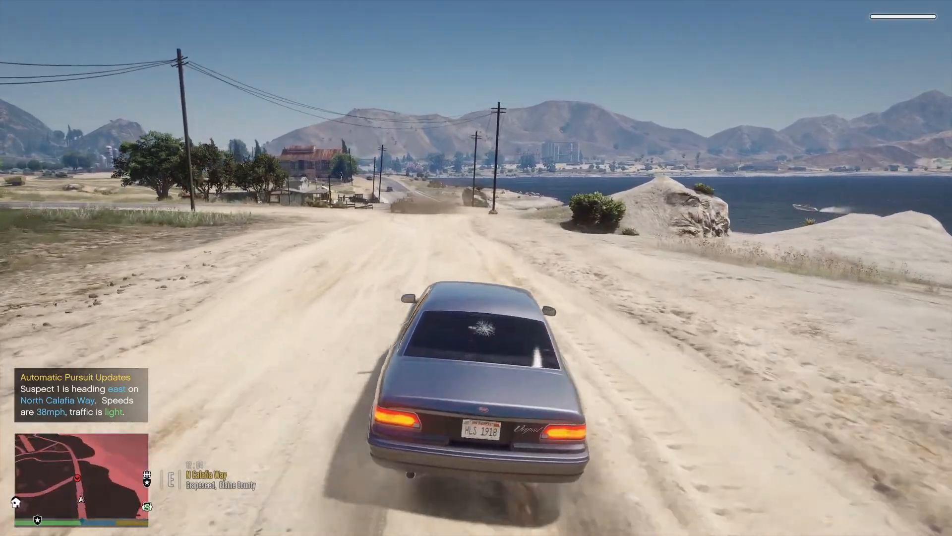
{"action": "key", "text": "w"}
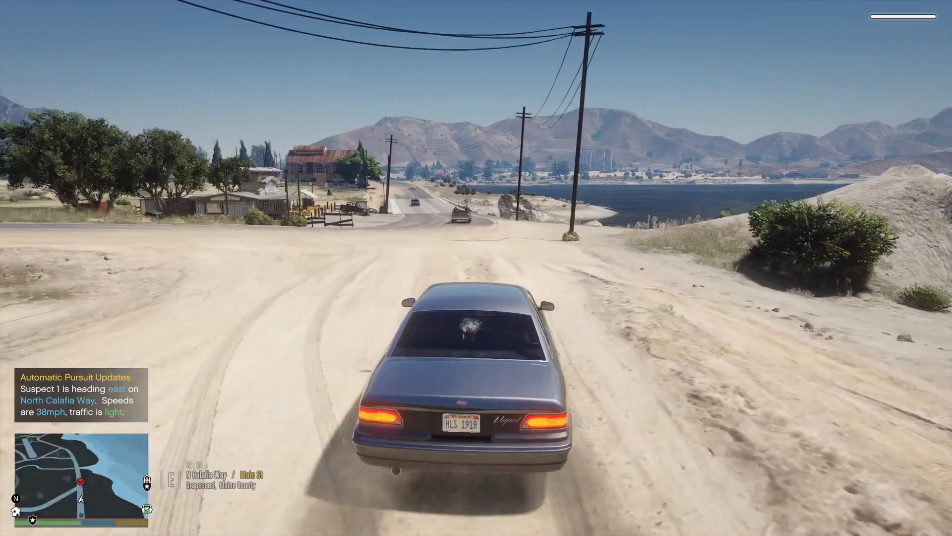
{"action": "key", "text": "w"}
{"action": "key", "text": "a"}
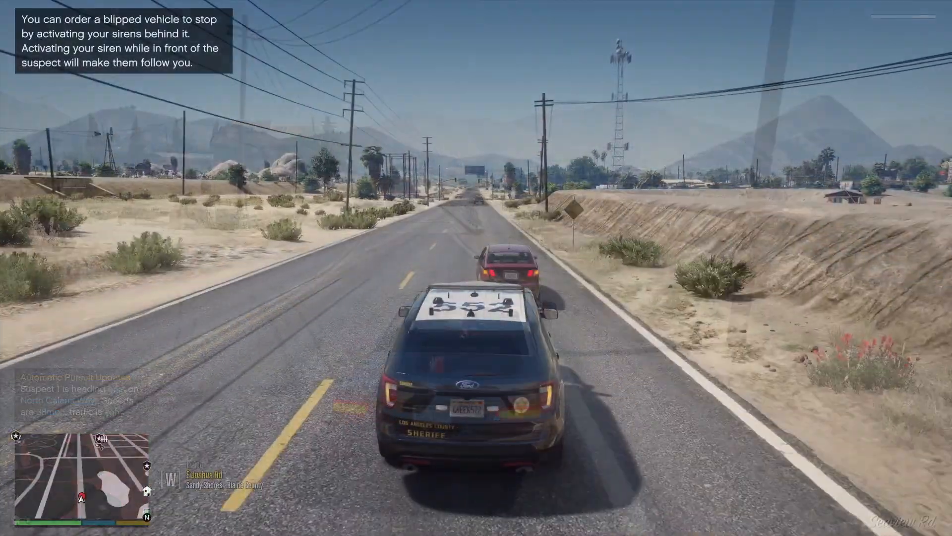
- Follow the red car along E Joshua Rd in the sheriff vehicle and pull it over with the siren
{"action": "key", "text": "w"}
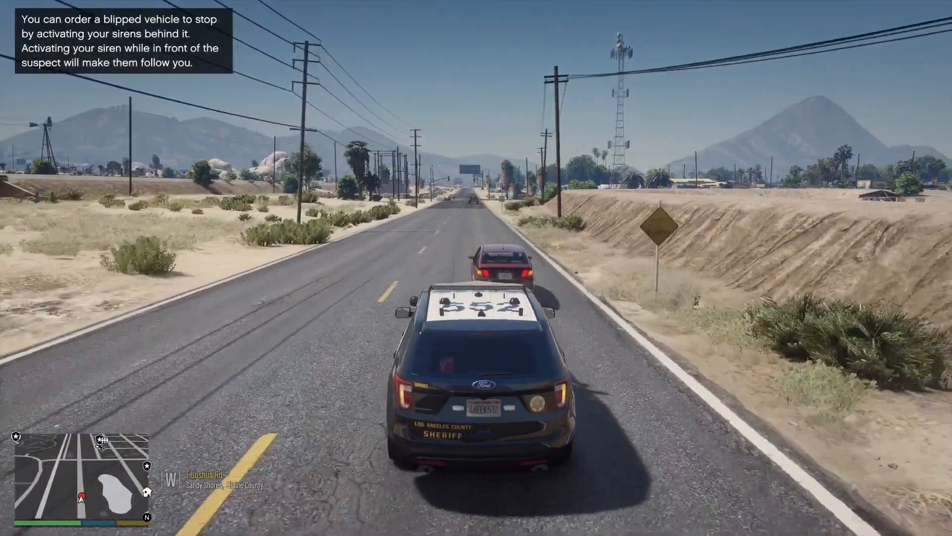
{"action": "key", "text": "w"}
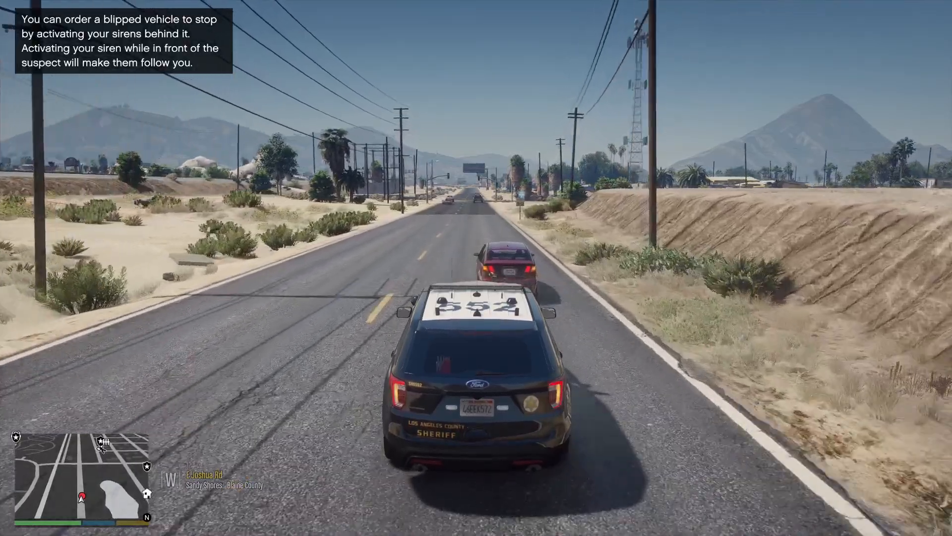
{"action": "key", "text": "e"}
{"action": "key", "text": "w"}
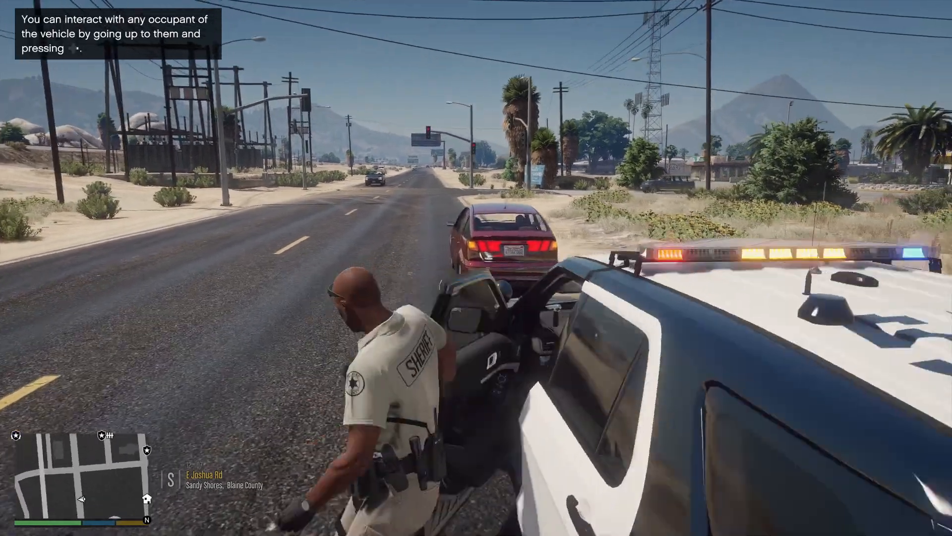
- Walk up to the stopped red car, start speaking with the driver, and close the Traffic Stop interaction
{"action": "key", "text": "w"}
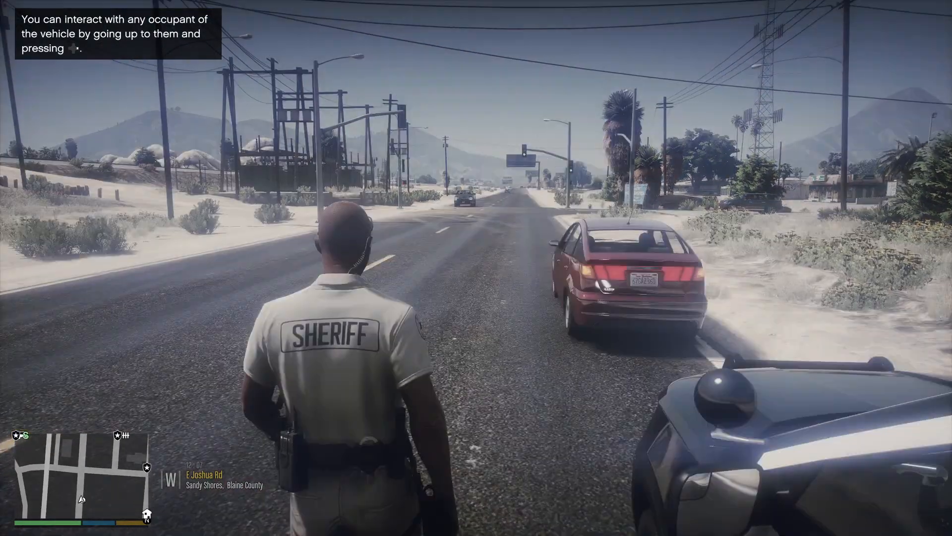
{"action": "key", "text": "w"}
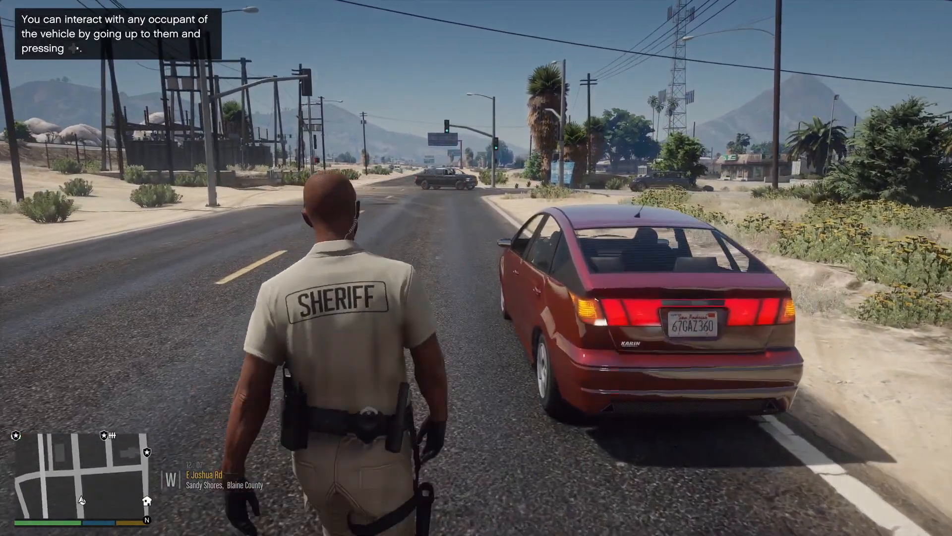
{"action": "key", "text": "w"}
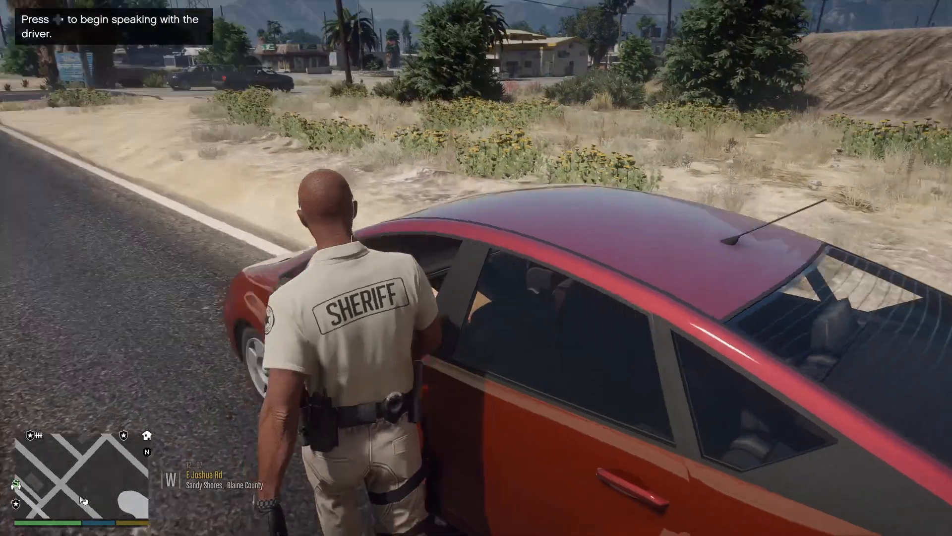
{"action": "key", "text": "e"}
{"action": "key", "text": "Return"}
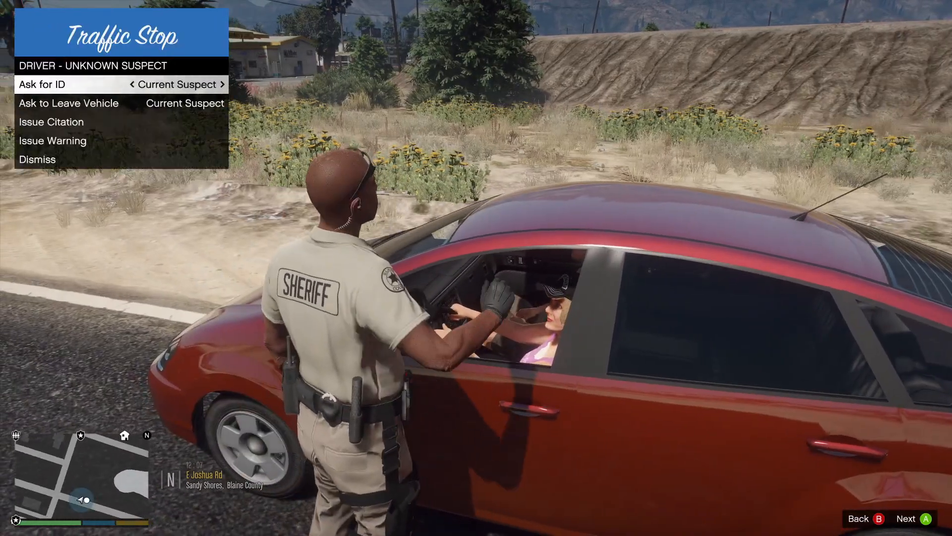
{"action": "key", "text": "BackSpace"}
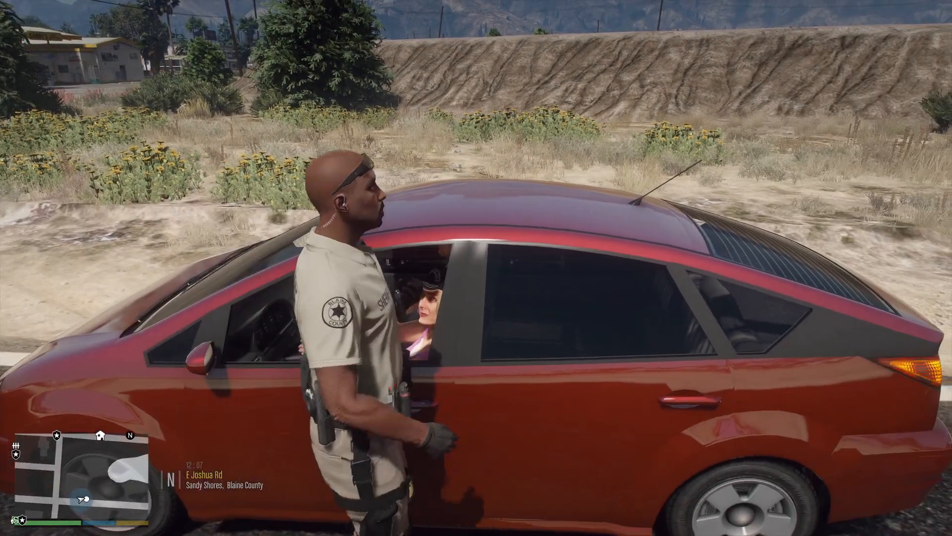